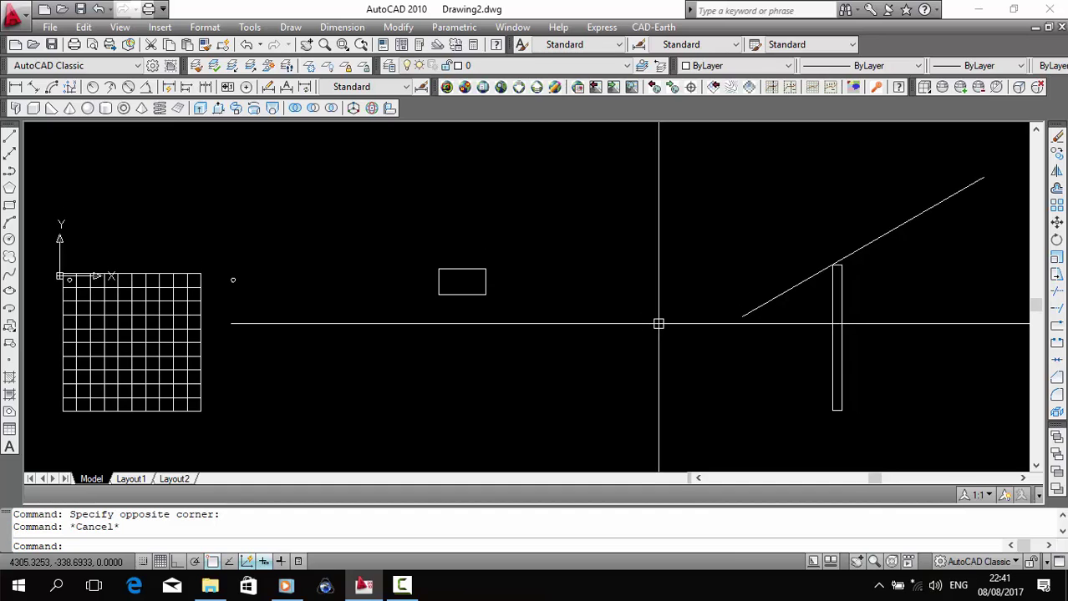
middle_click_drag(811, 307, 818, 287)
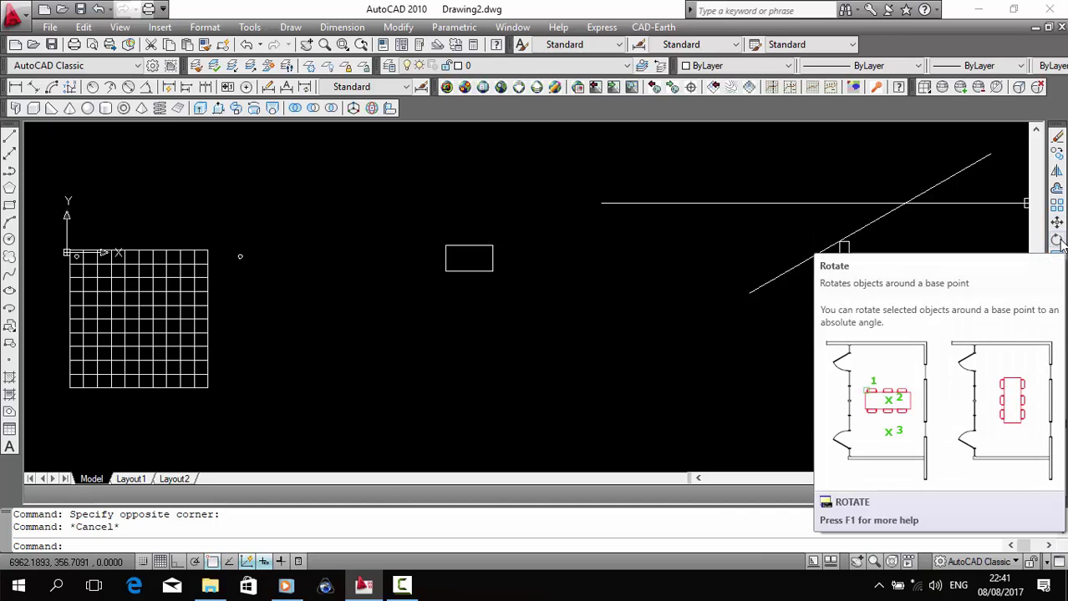
mouse_move(944, 246)
middle_mouse_down()
mouse_move(846, 262)
mouse_move(866, 245)
mouse_move(907, 254)
middle_mouse_up()
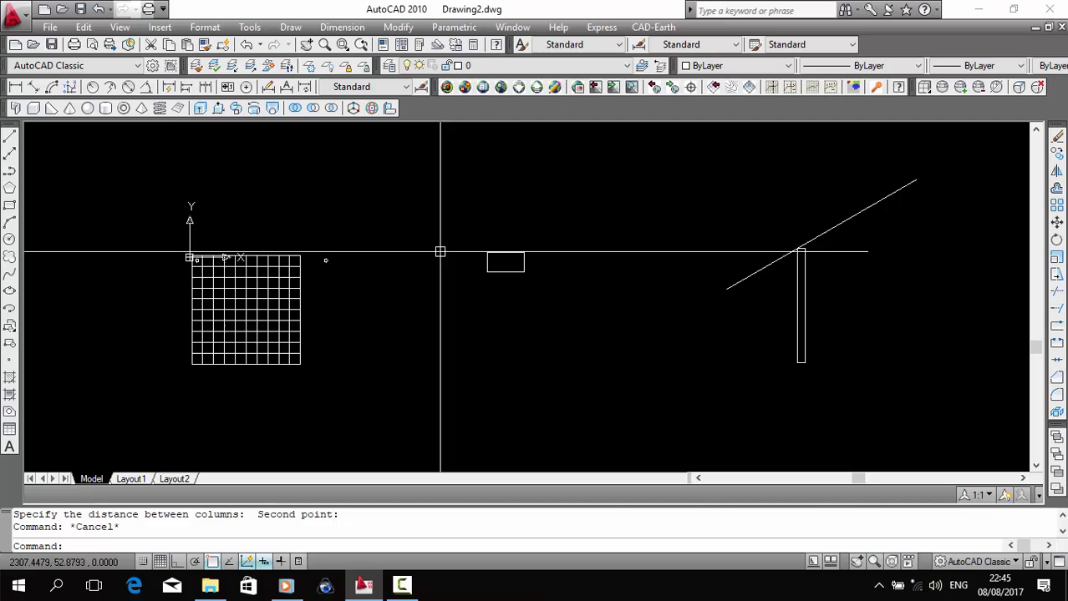
Open the Array settings, look at the Polar Array options and return to Rectangular Array
left_click(1056, 205)
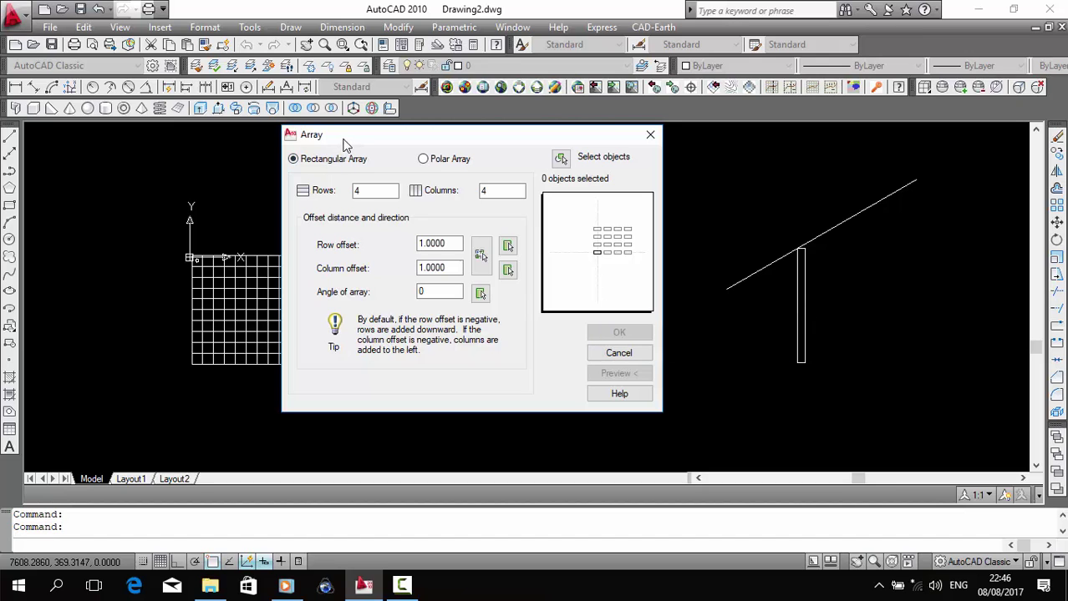
mouse_move(340, 141)
left_mouse_down()
mouse_move(305, 119)
mouse_move(341, 133)
left_mouse_up()
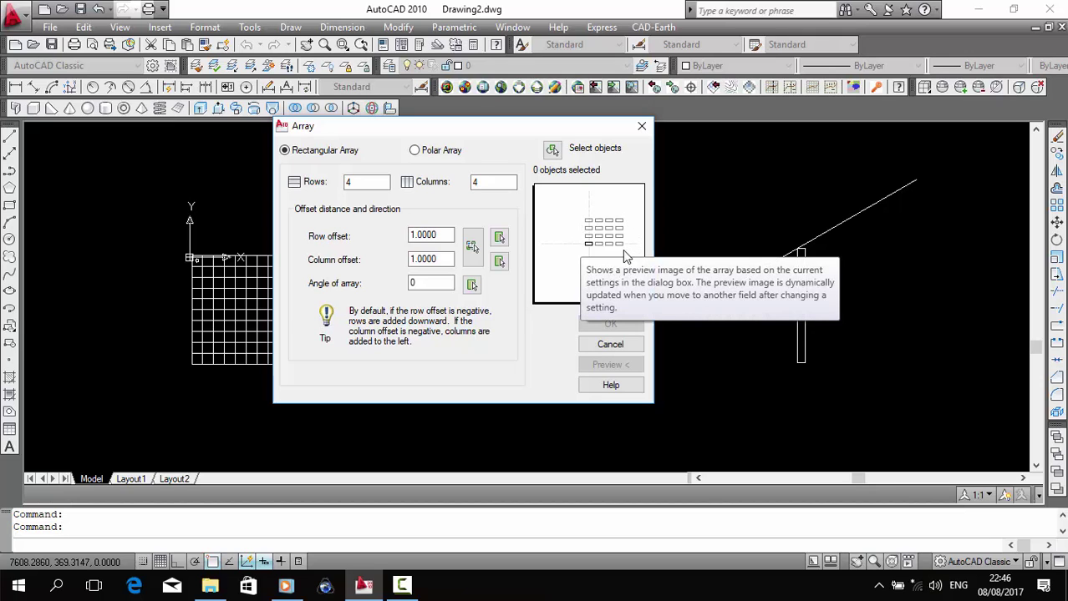
left_click(415, 151)
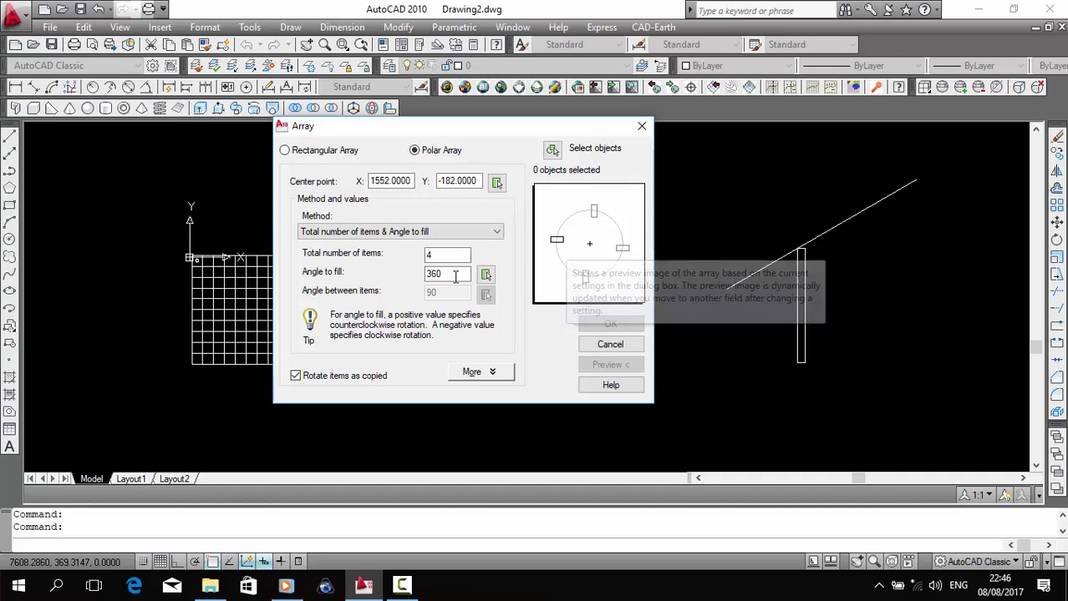
left_click(322, 154)
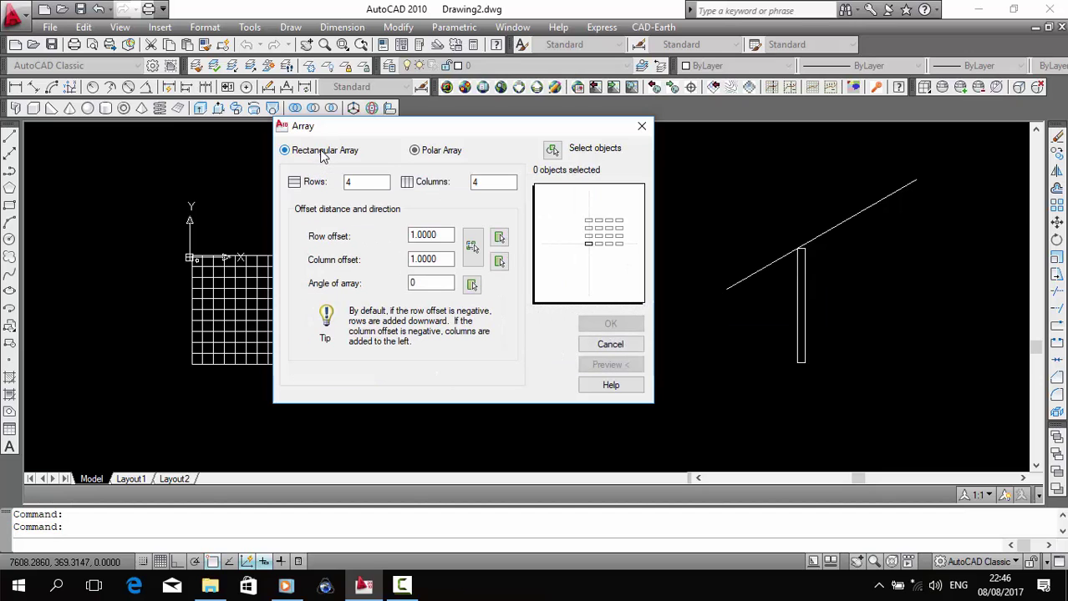
left_click_drag(410, 130, 522, 135)
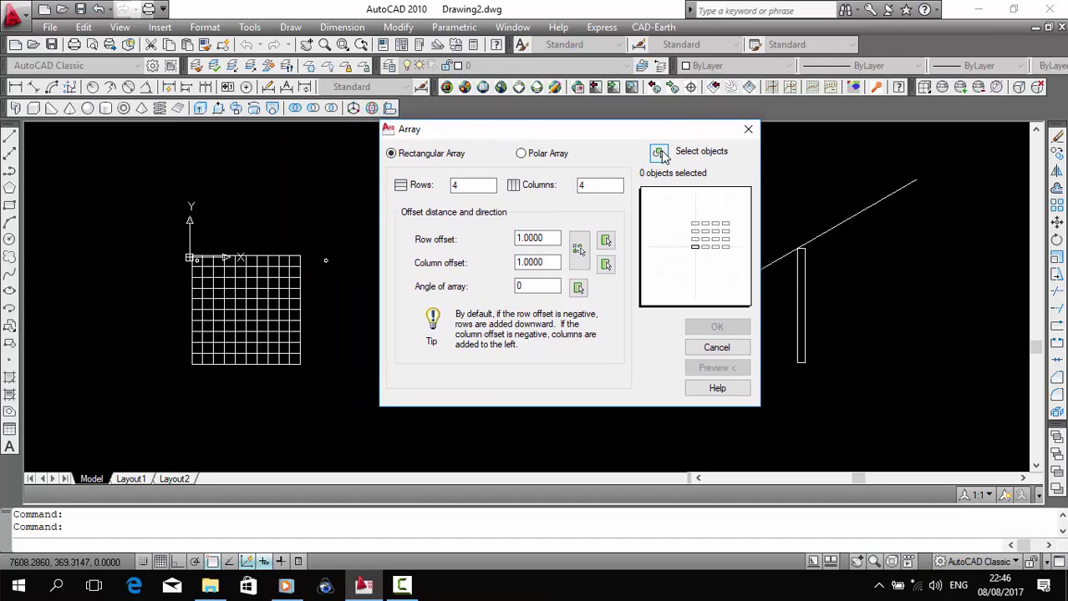
Select the small circle in the grid's upper-left cell as the object to array
left_click(660, 153)
scroll(234, 247, "up", 3)
scroll(215, 238, "down", 2)
scroll(254, 219, "up", 2)
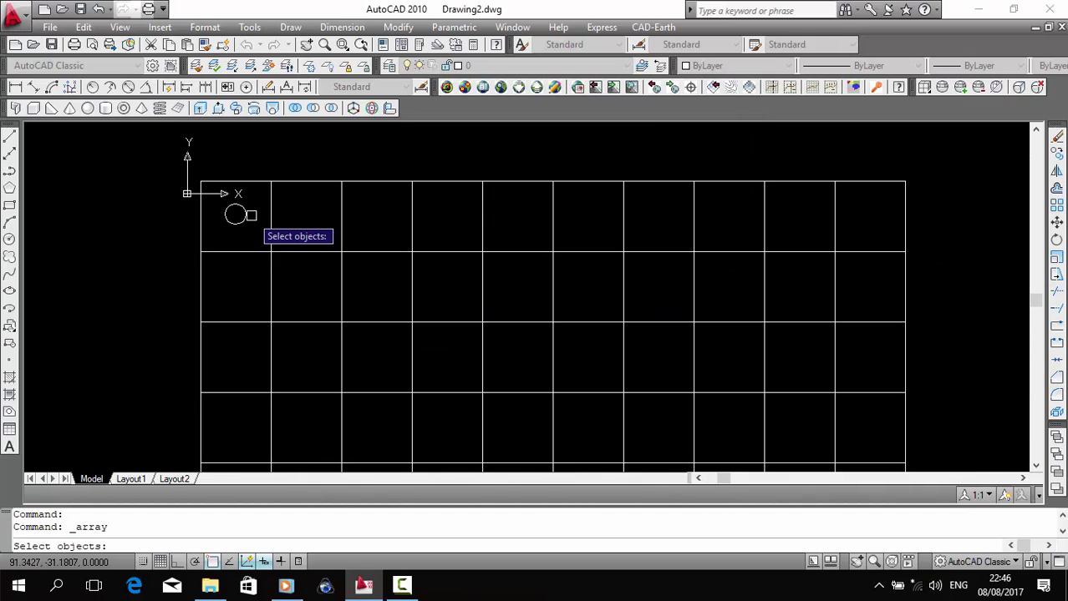
left_click(247, 214)
key("Return")
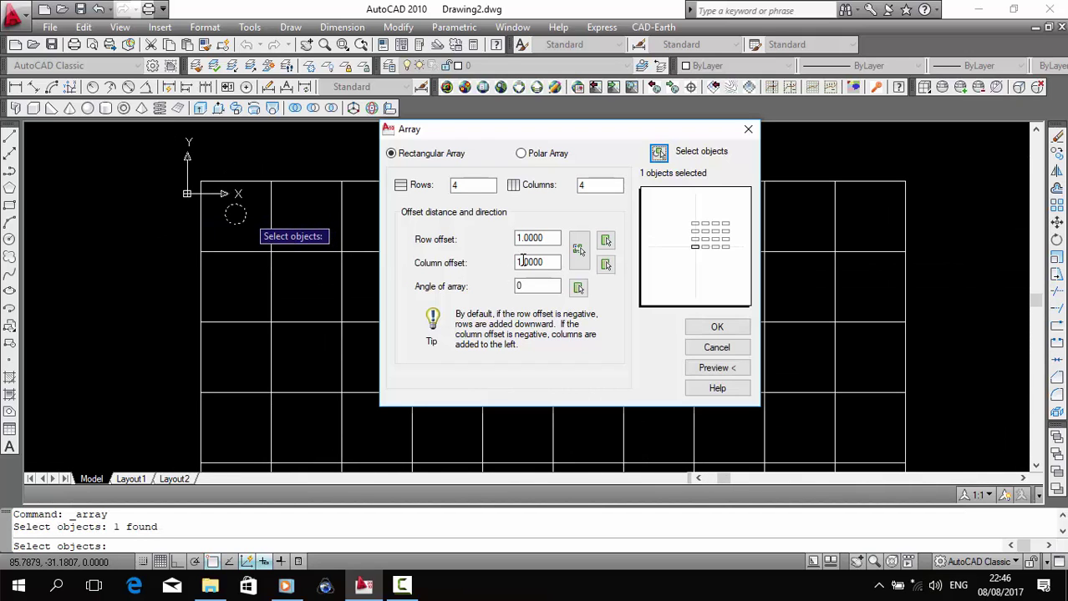
Try a single row for the rectangular array by setting its row count to 1
left_click_drag(471, 186, 433, 185)
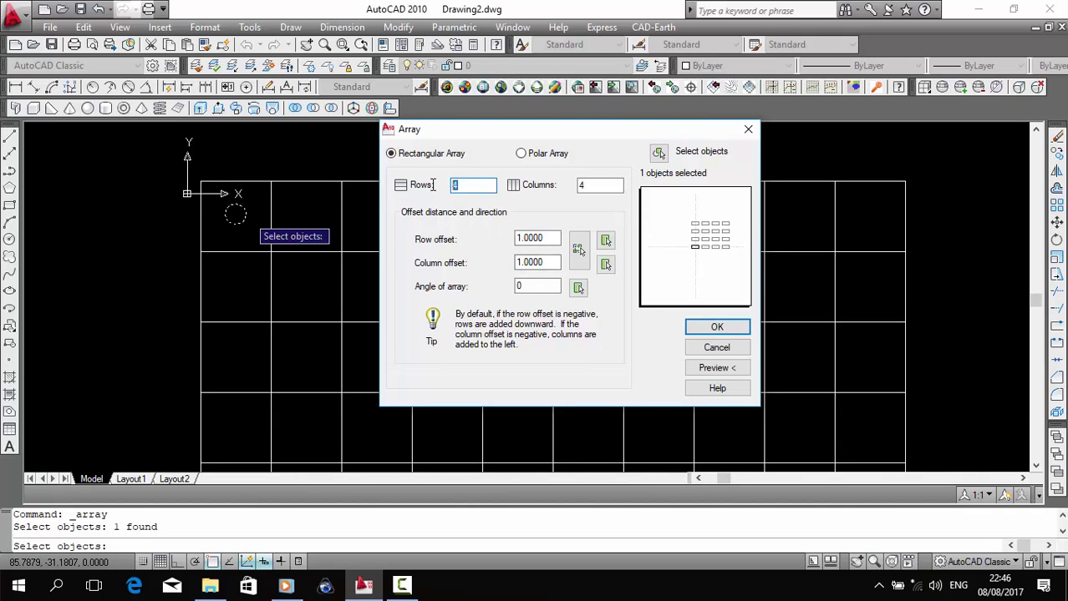
double_click(582, 184)
left_click_drag(472, 187, 423, 186)
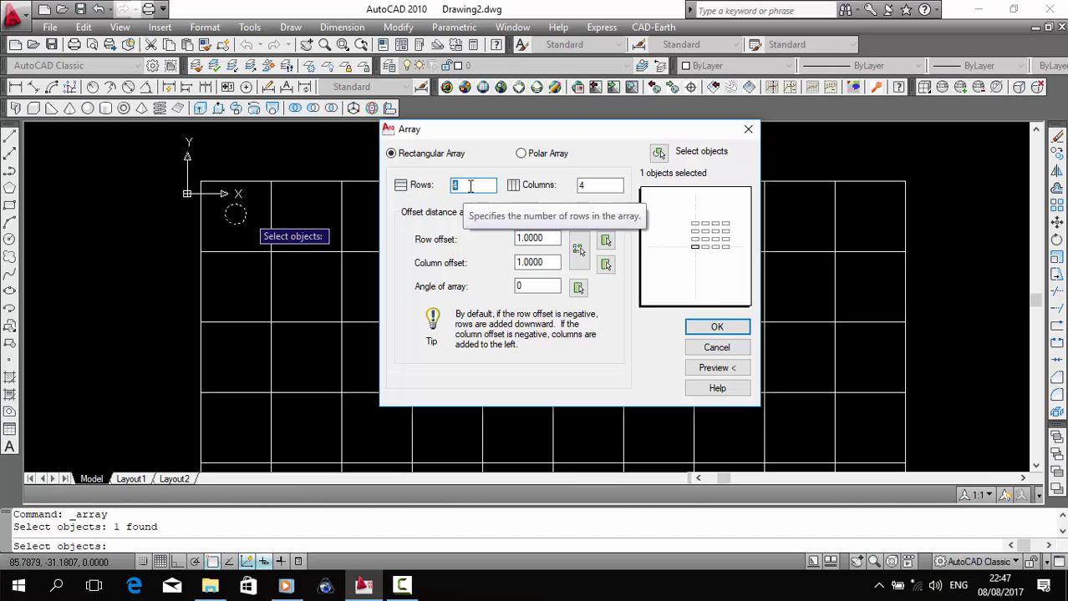
type("1")
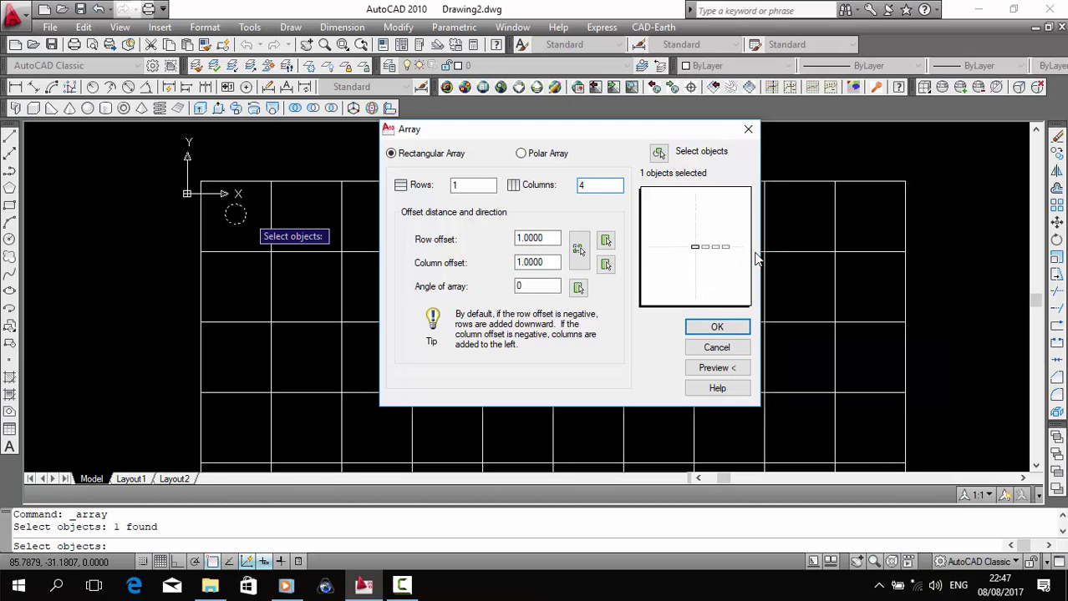
Set the rectangular array's row count to 2
left_click_drag(487, 190, 420, 188)
type("2")
left_click(608, 186)
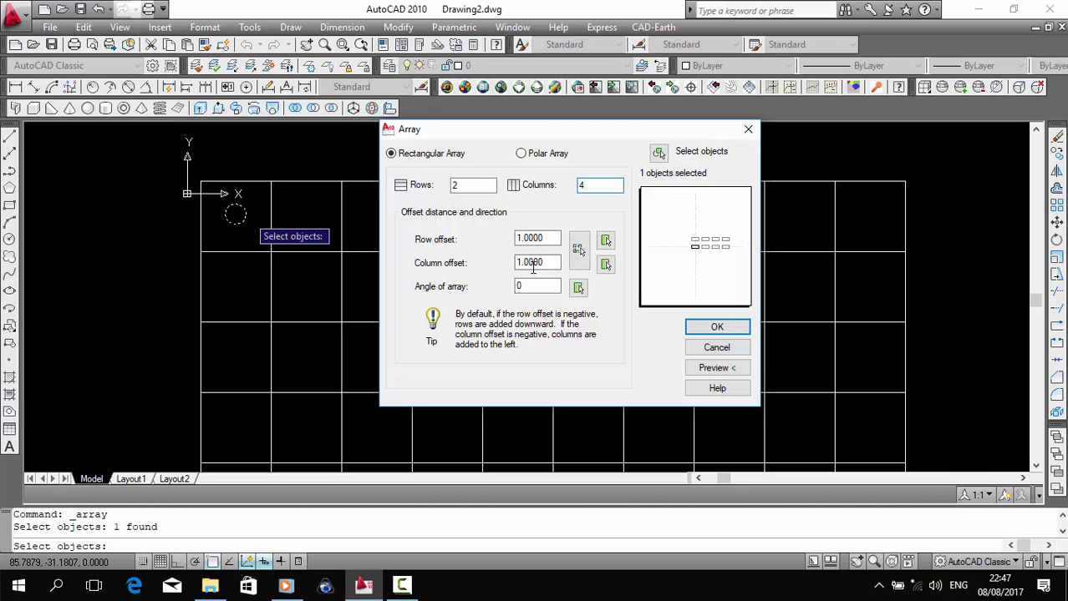
Pick a row offset of -100 and a column offset of 100 along the first grid cell's edges, and preview the array
left_click(606, 242)
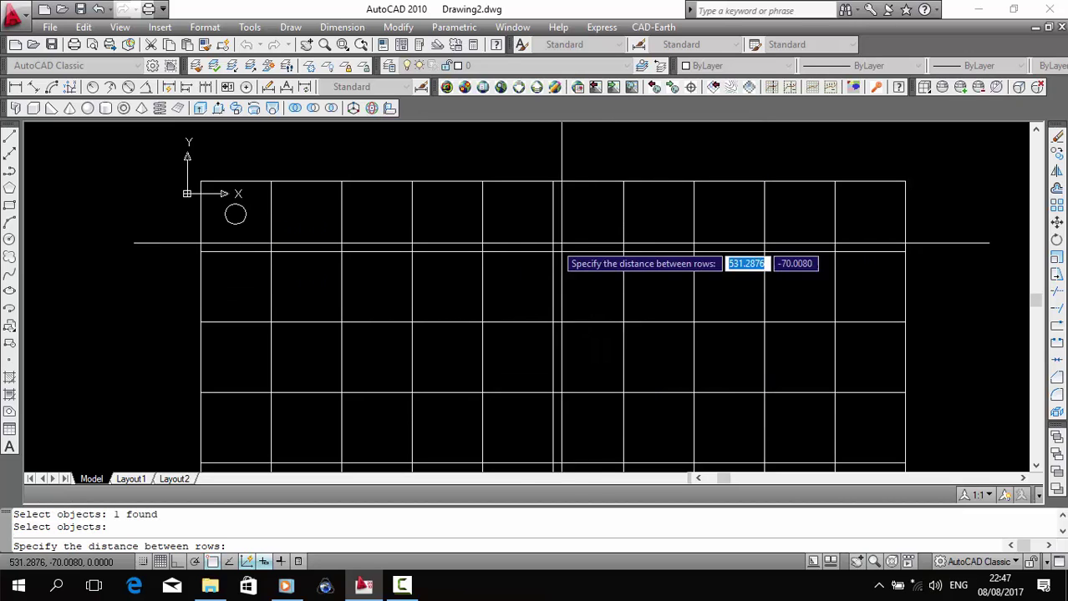
middle_click_drag(267, 193, 309, 185)
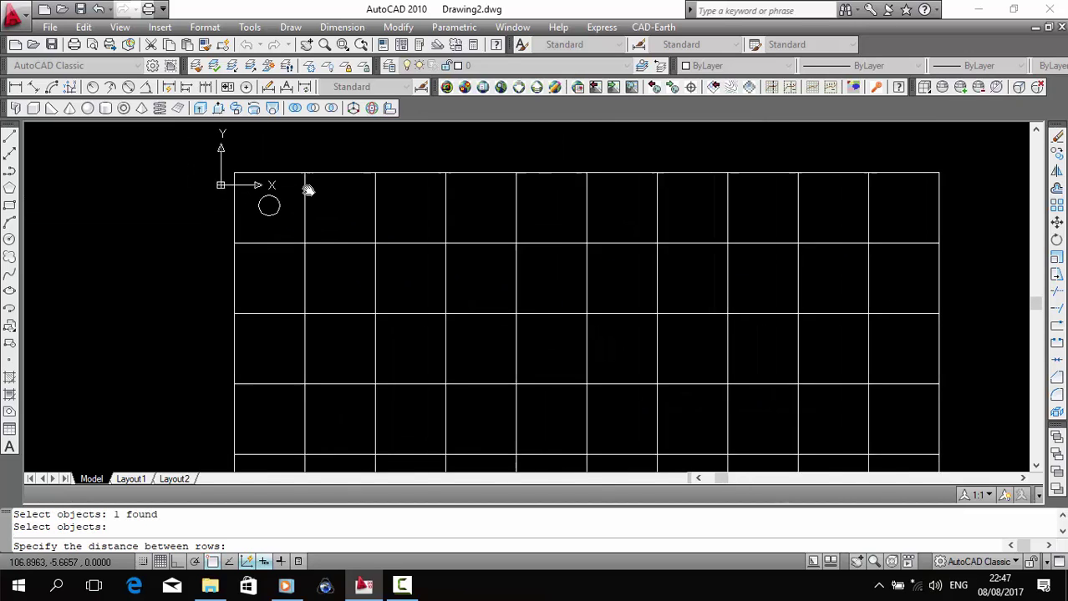
left_click(246, 173)
left_click(245, 243)
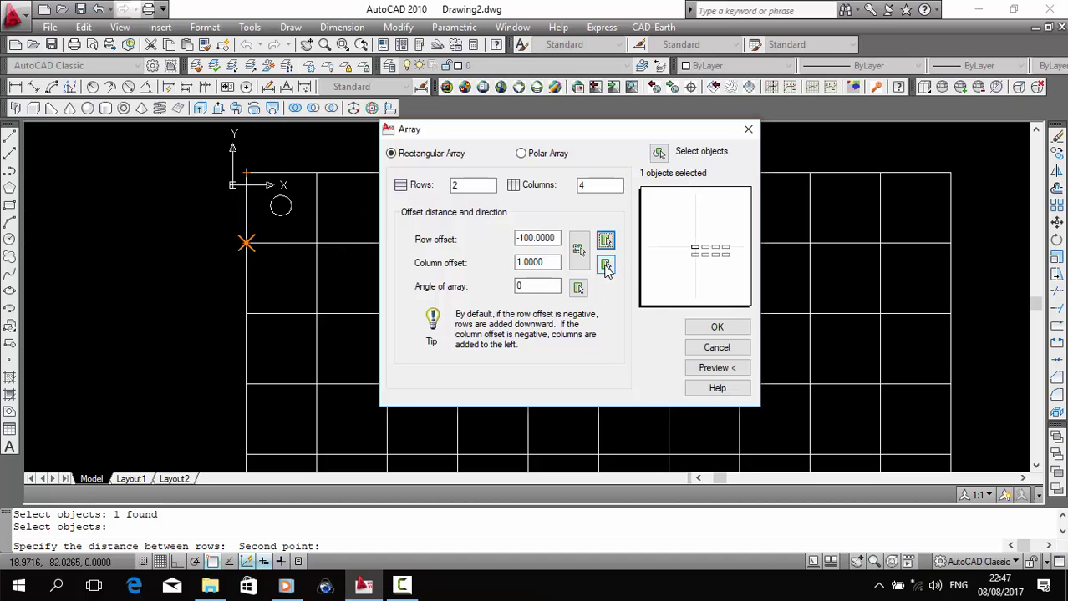
left_click(605, 264)
left_click(246, 173)
left_click(315, 173)
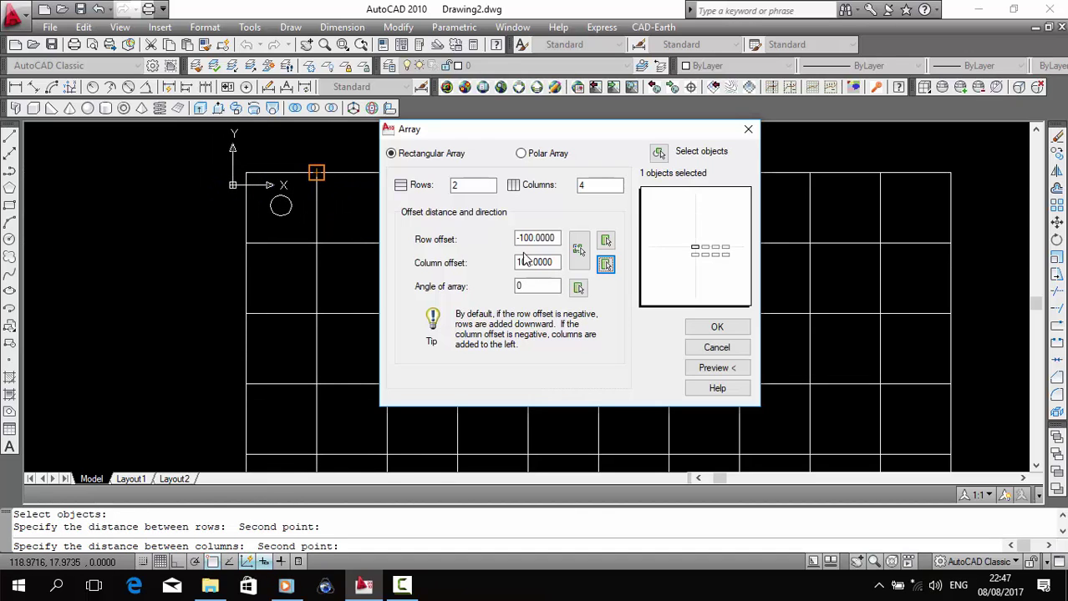
left_click(716, 368)
scroll(458, 262, "up", 2)
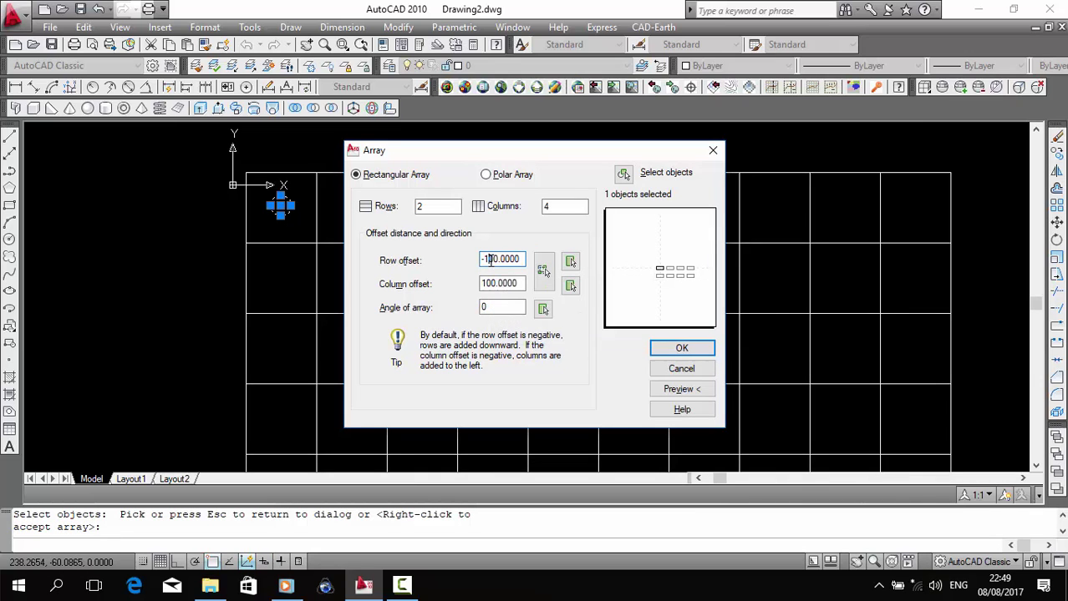
Set the row offset to -200 and preview the circle array on the grid
key("BackSpace")
type("2")
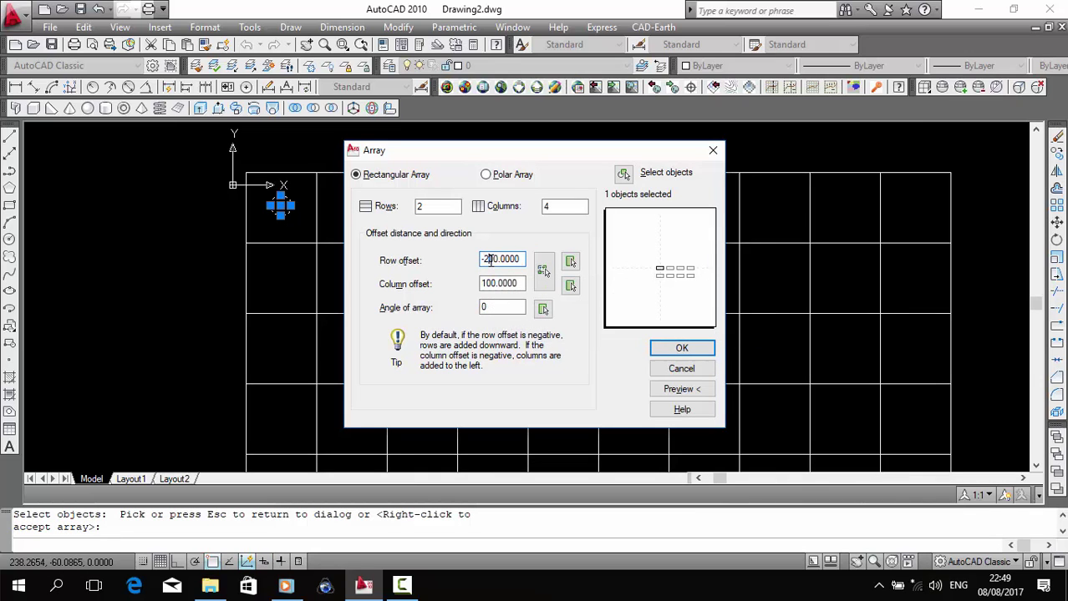
left_click(679, 388)
scroll(556, 242, "down", 2)
middle_click_drag(497, 258, 465, 269)
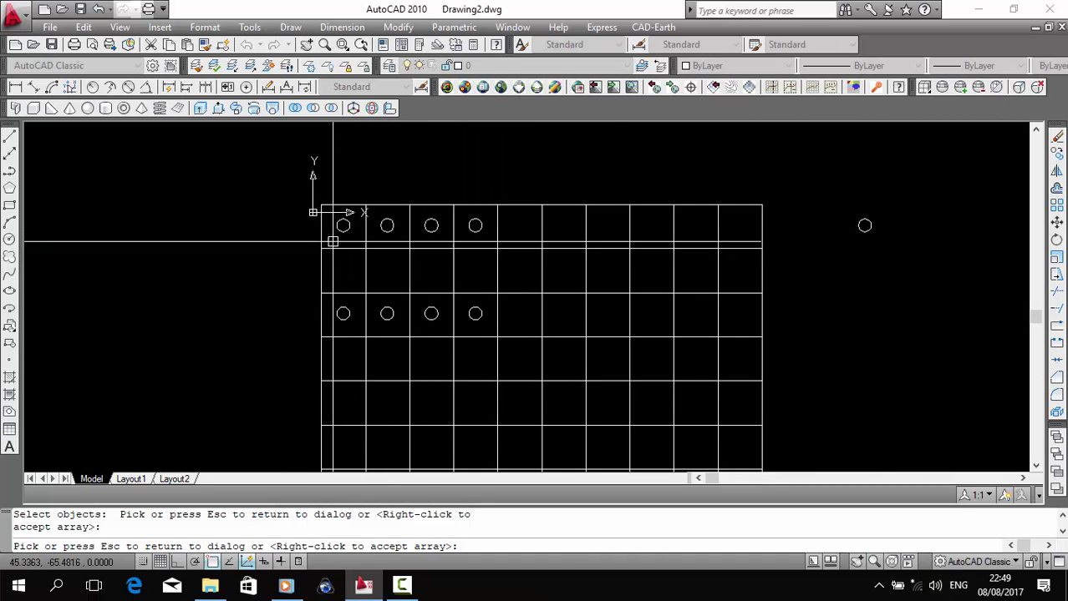
left_click(347, 309)
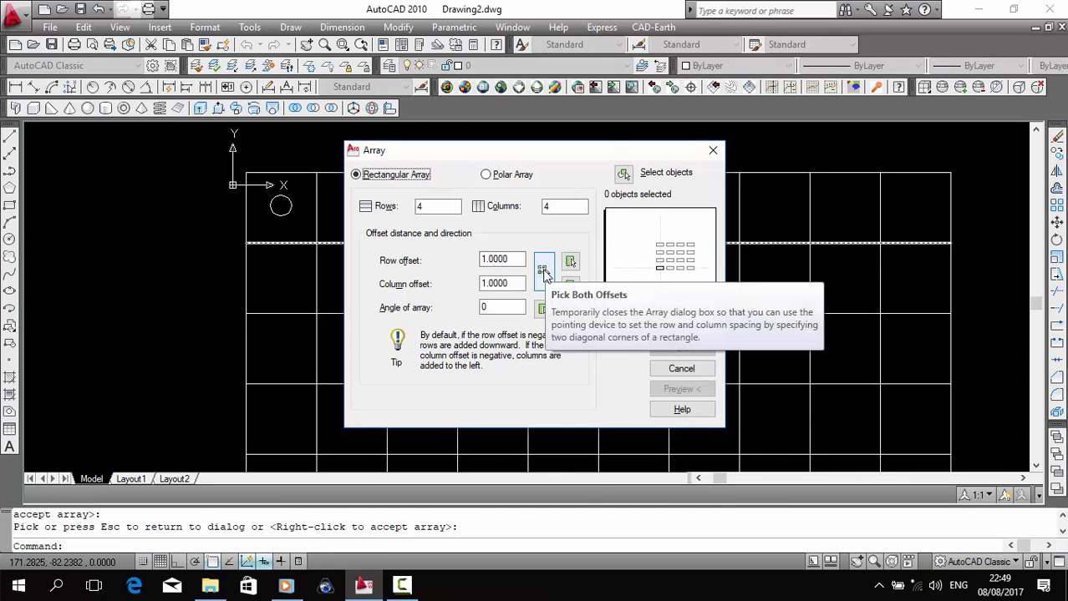
Pick both array offsets together from opposite corners of the first grid cell, giving -100 for rows and 100 for columns
left_click(544, 274)
key("Escape")
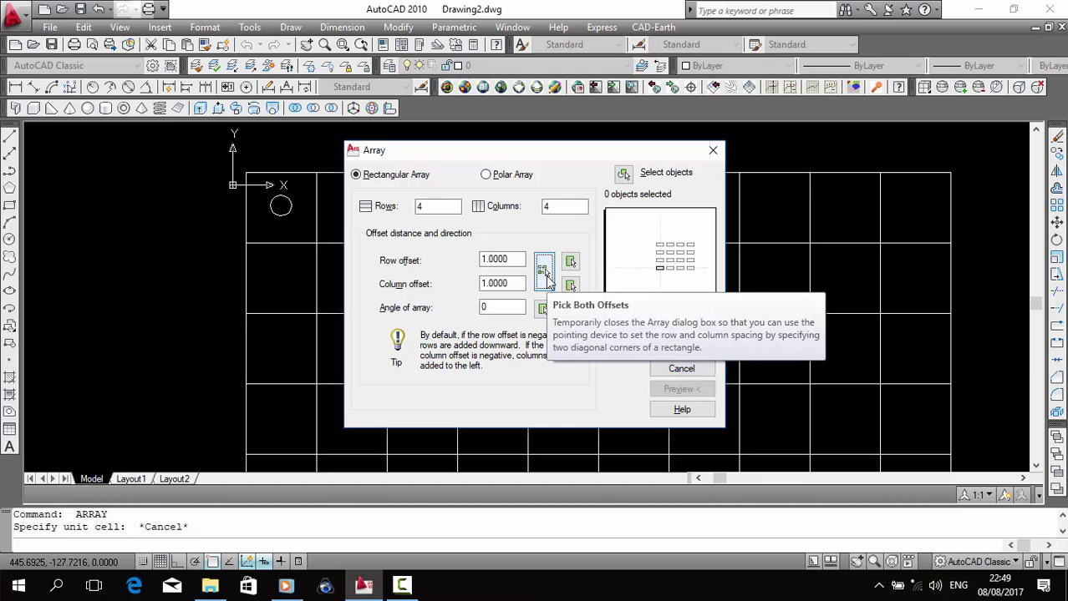
left_click(544, 274)
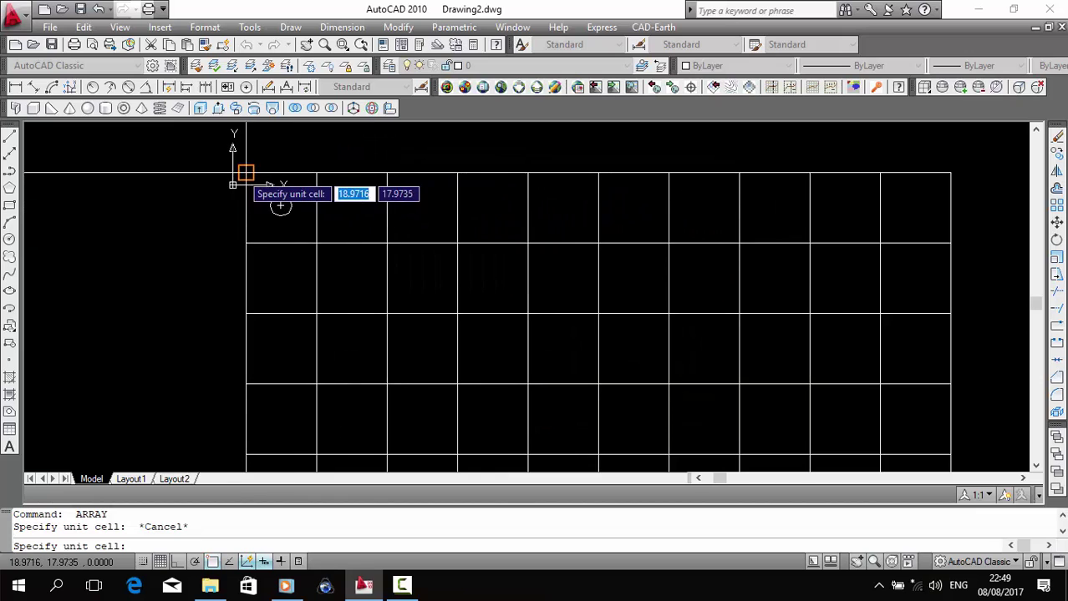
left_click(246, 173)
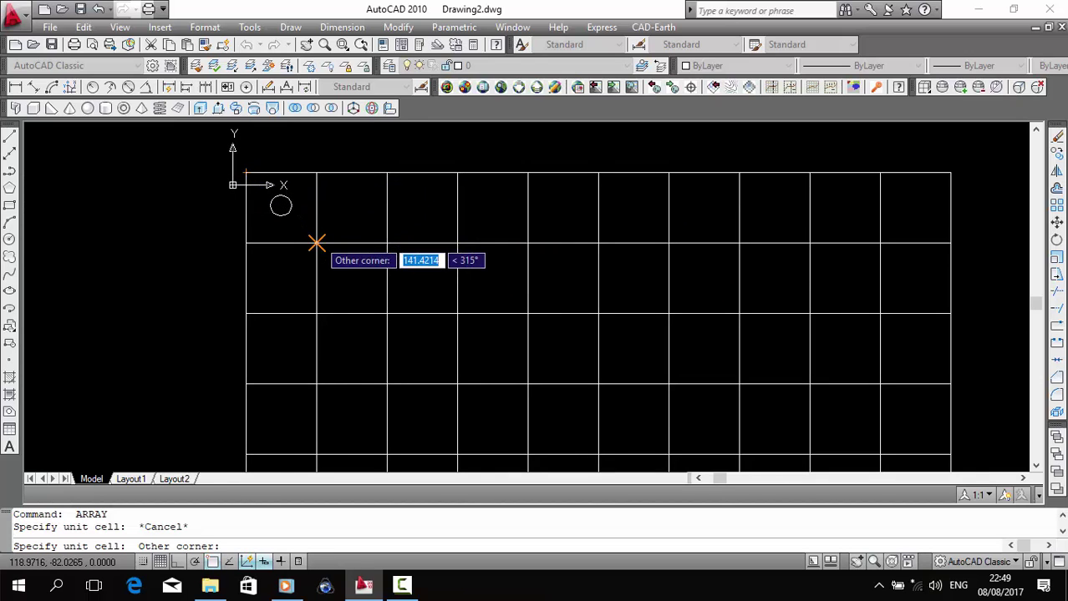
left_click(316, 243)
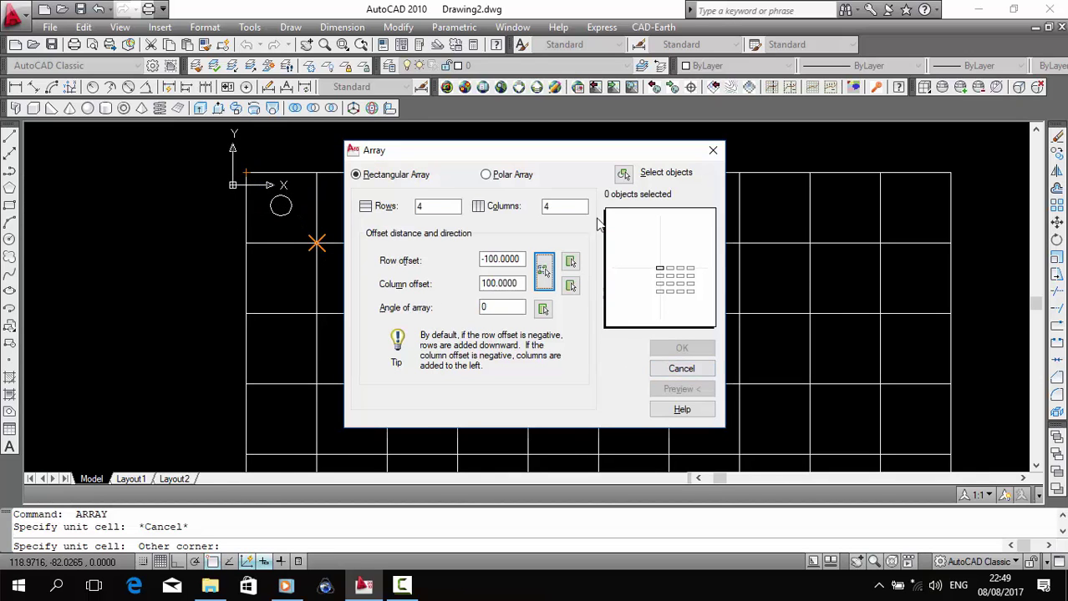
Select the circle in the first grid cell and preview its array of 4 rows and 4 columns
left_click(625, 175)
left_click(289, 205)
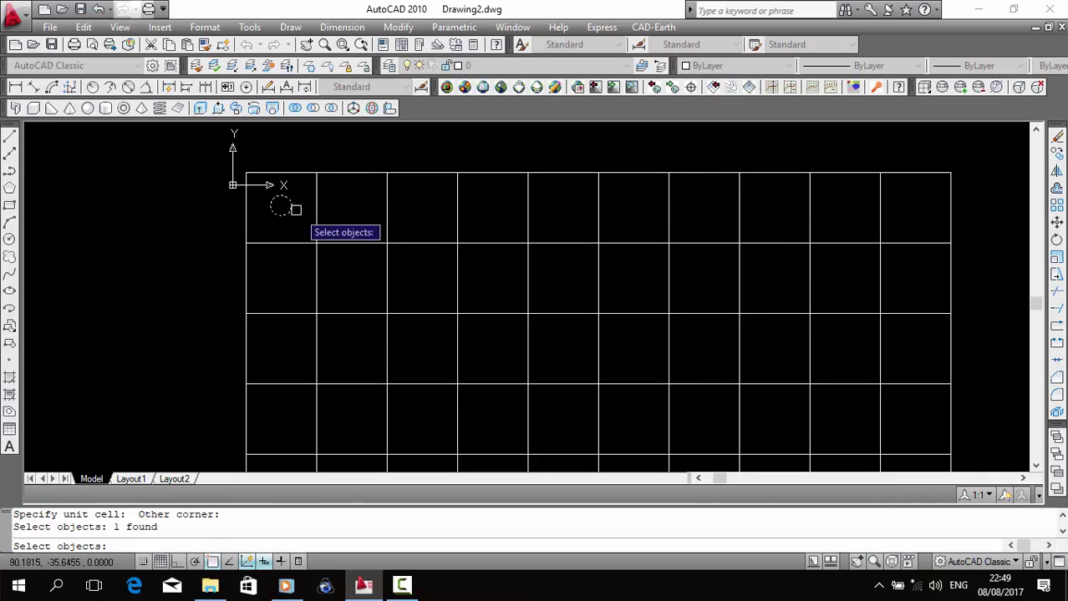
key("Return")
left_click(681, 388)
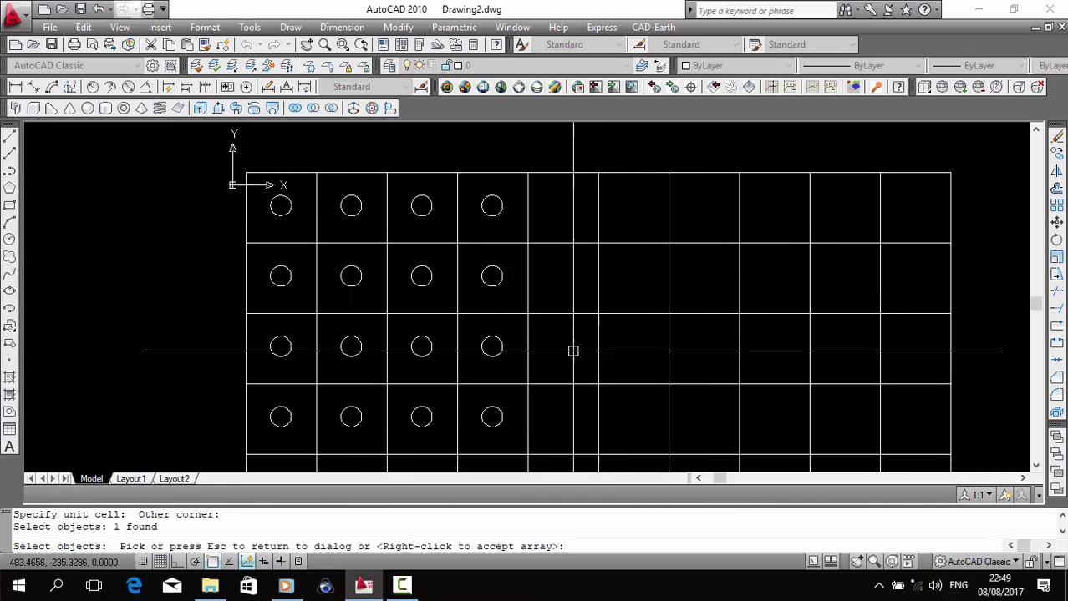
scroll(538, 274, "down", 3)
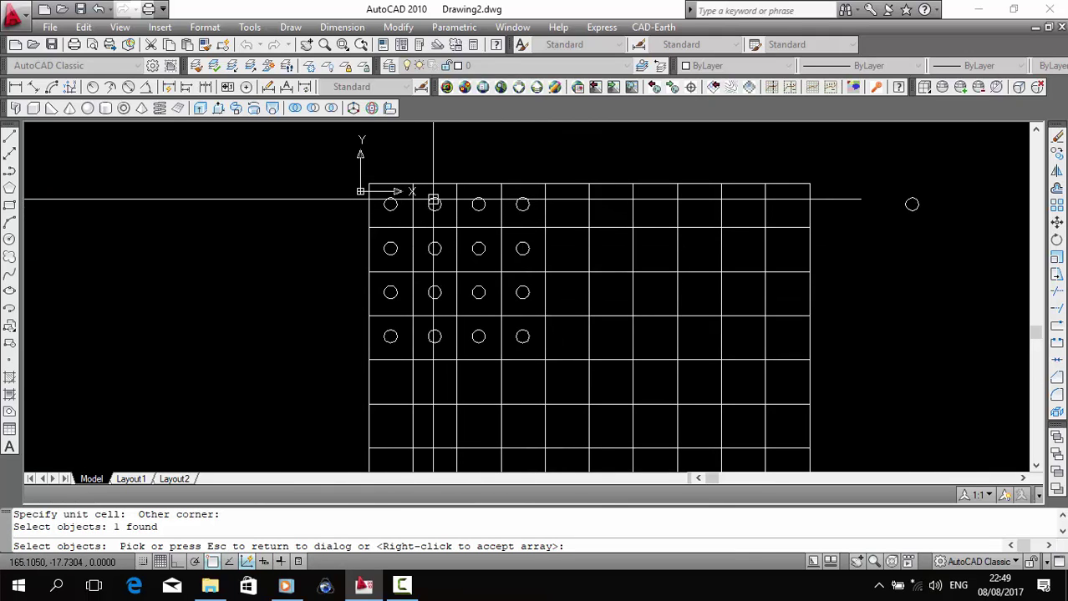
key("Escape")
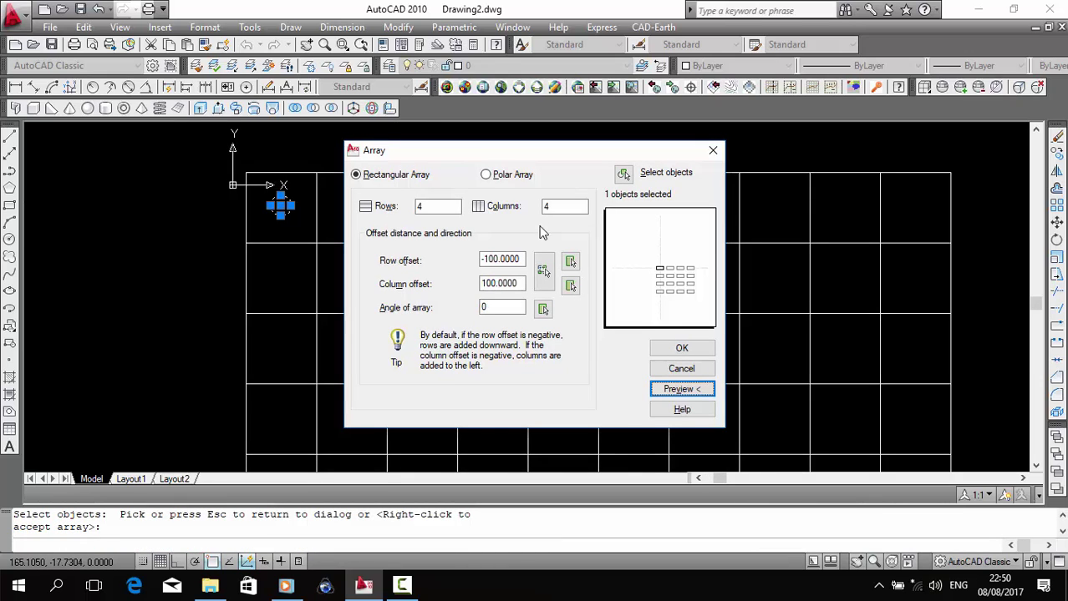
Switch to a polar array and pick the grid's upper-left corner as its center point
left_click(501, 177)
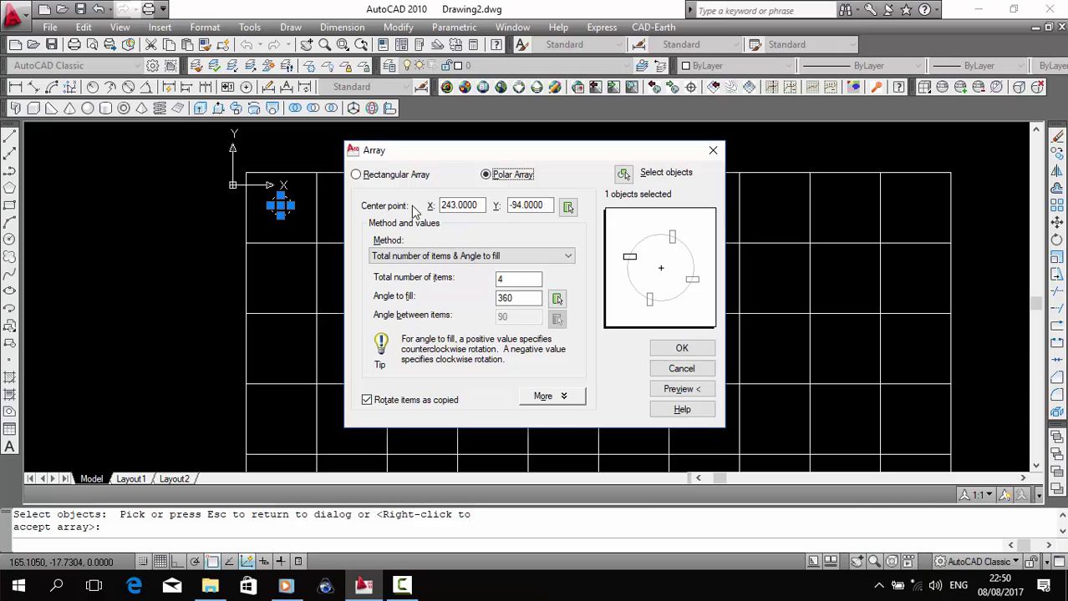
left_click(567, 209)
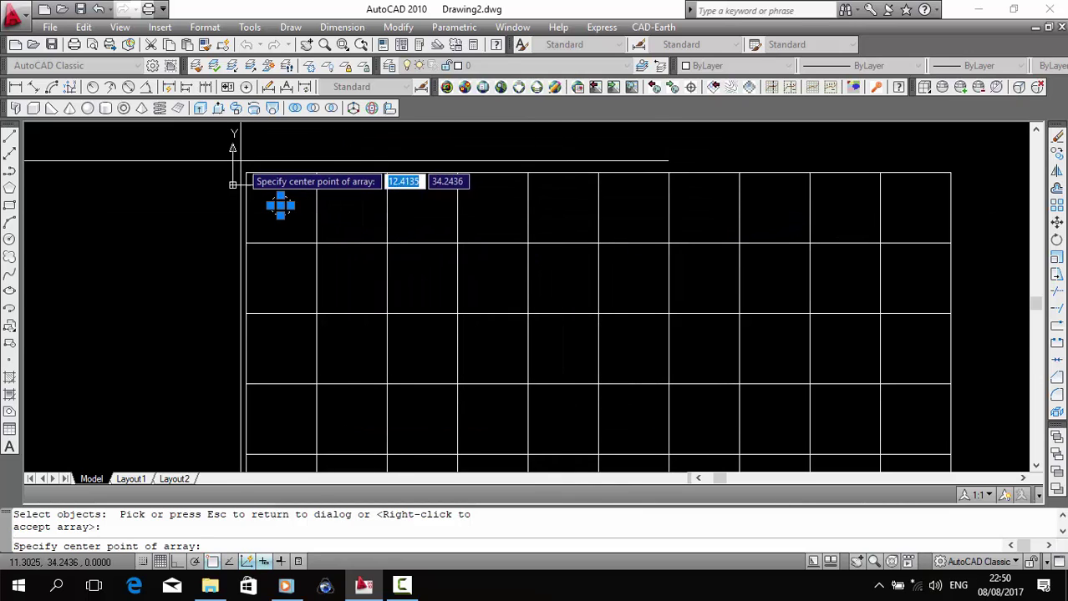
left_click(245, 172)
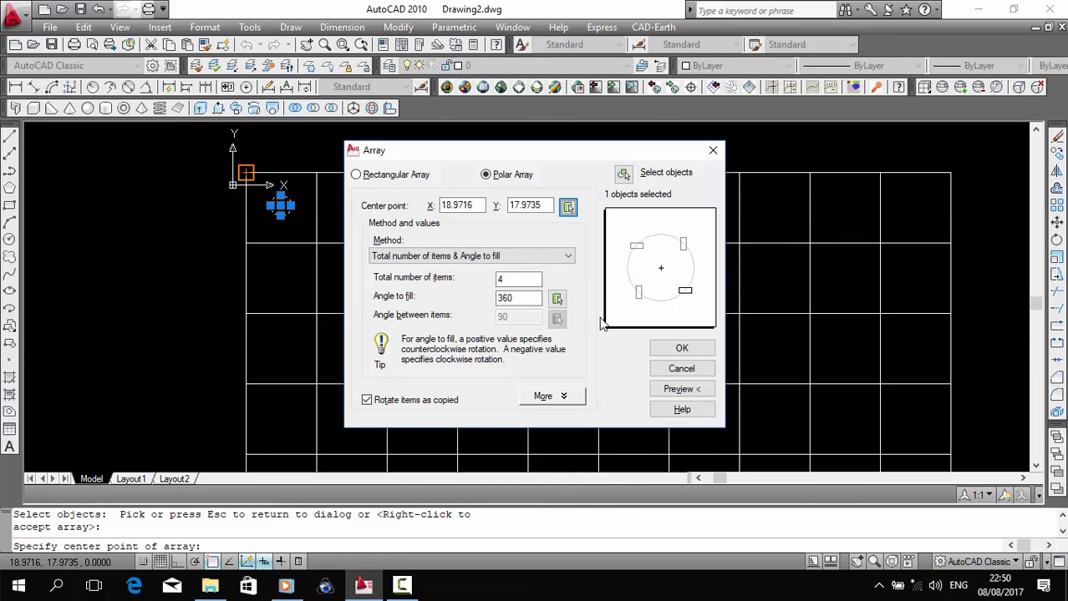
Preview the polar array of 4 circles around the grid's corner and return to its settings
left_click(675, 390)
middle_click_drag(400, 244, 441, 338)
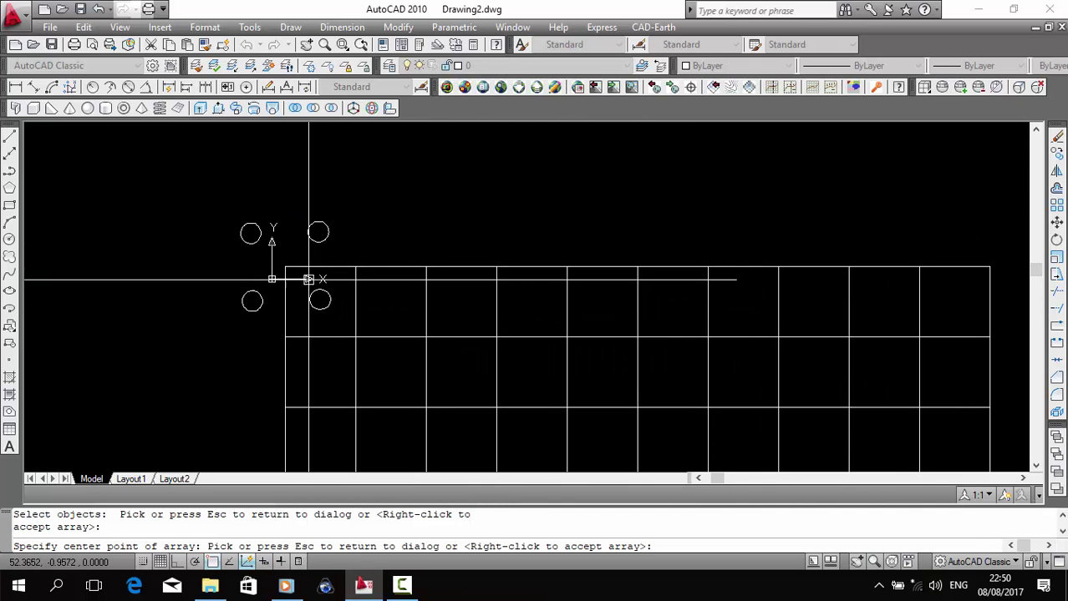
scroll(276, 250, "down", 8)
scroll(269, 234, "up", 5)
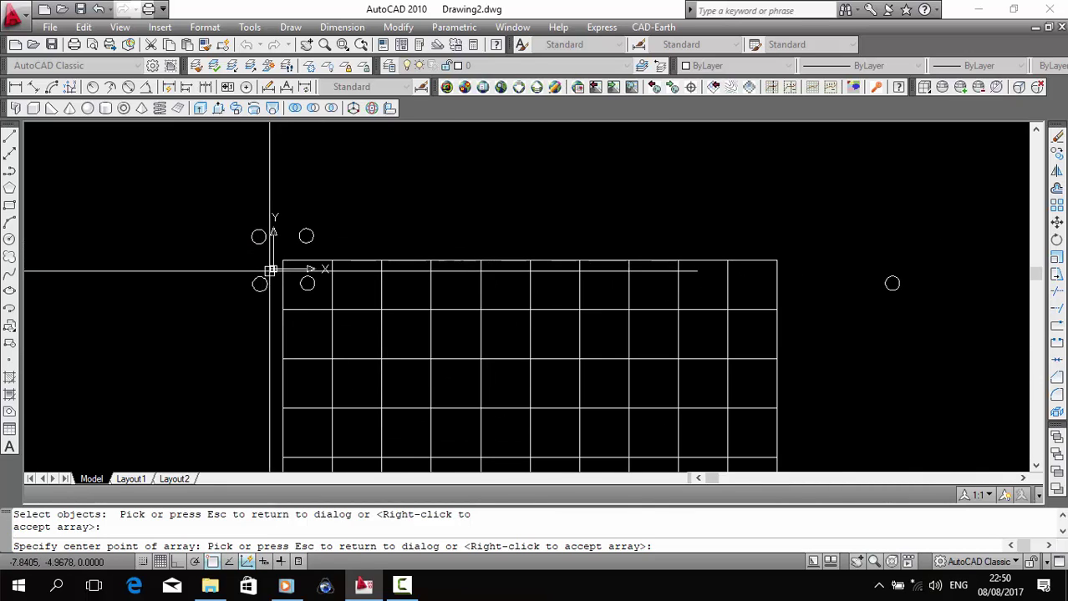
key("Escape")
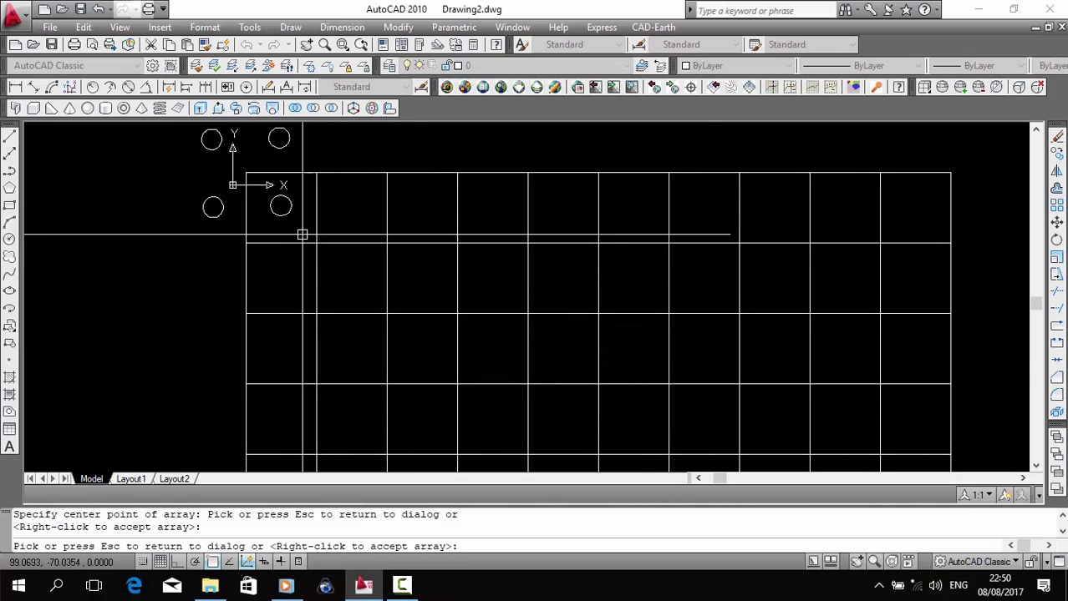
Set the total number of items to 10, preview the polar array around the grid's corner and return to its settings
key("Escape")
double_click(513, 277)
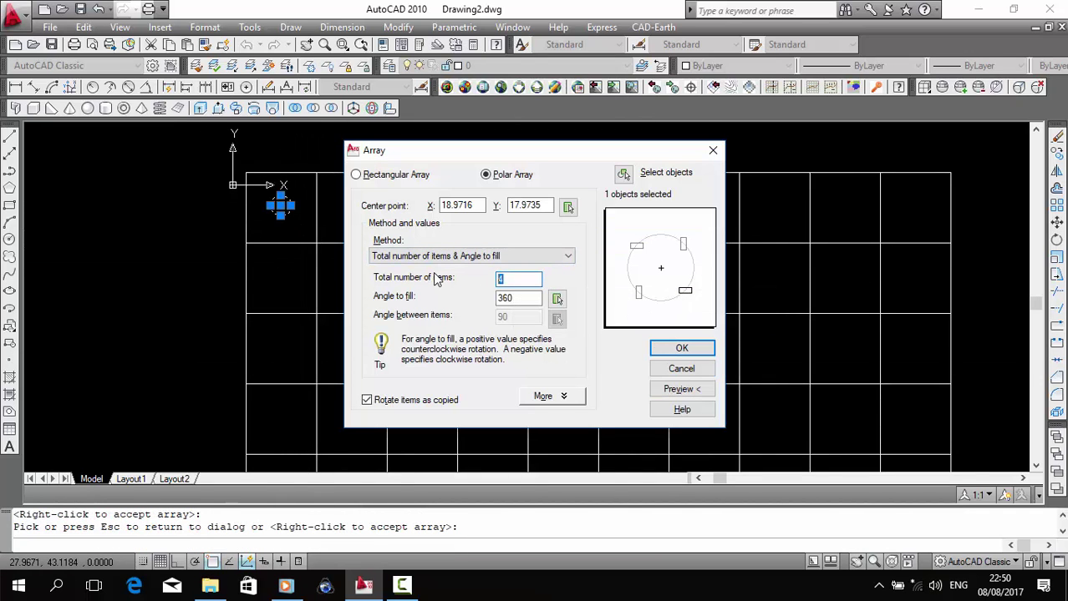
left_click(698, 389)
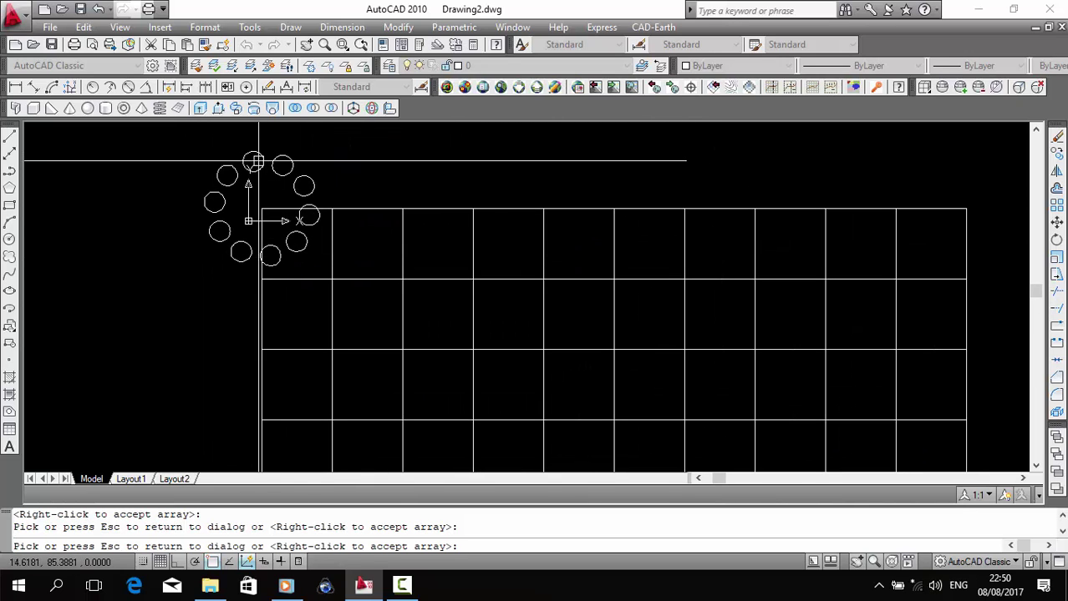
scroll(255, 219, "up", 2)
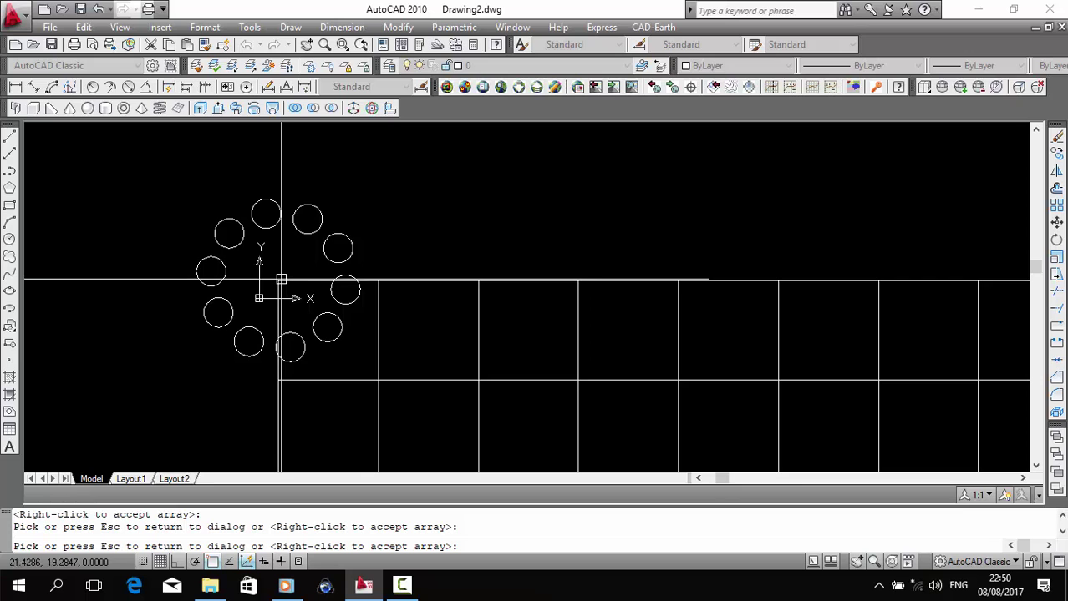
middle_click_drag(281, 279, 286, 269)
key("Escape")
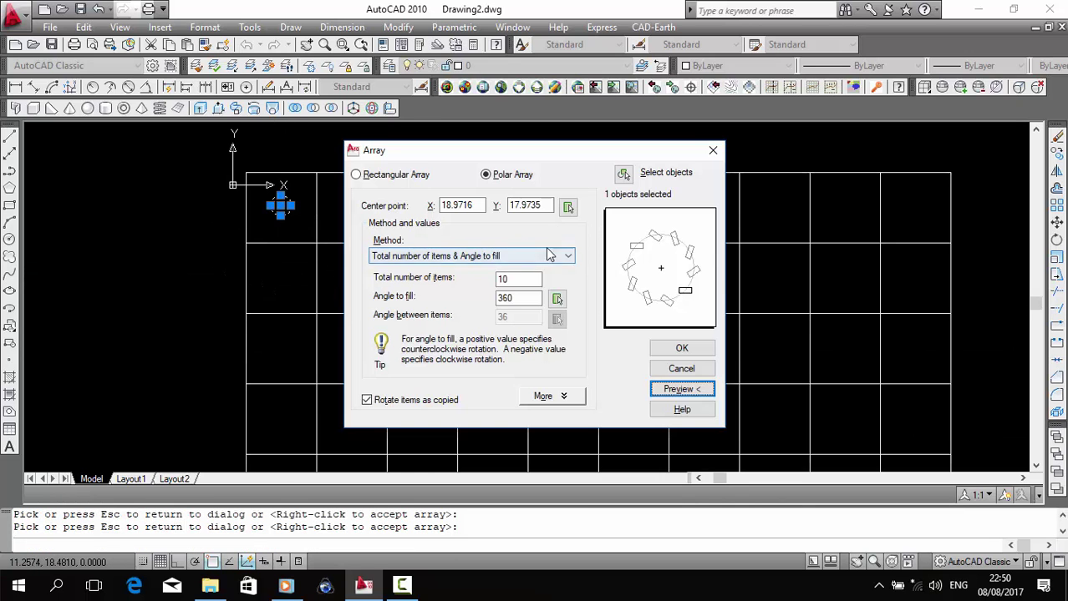
Pick the midpoint of the grid's upper edge as the new array center and preview the full-circle array of 10 items
left_click(620, 236)
scroll(392, 193, "down", 1)
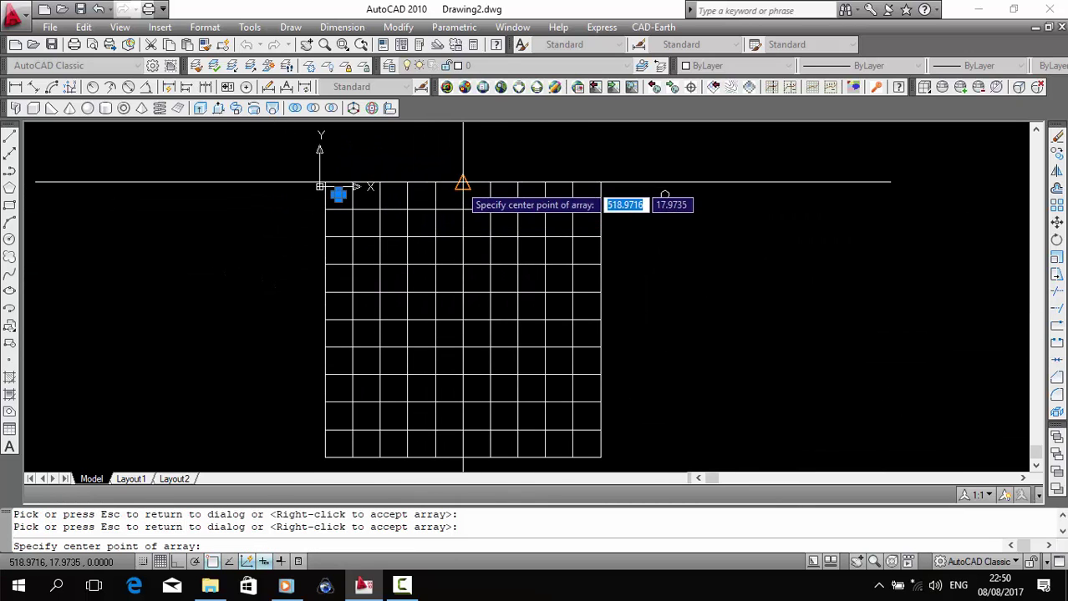
left_click(462, 179)
left_click(681, 397)
middle_click_drag(520, 263, 466, 339)
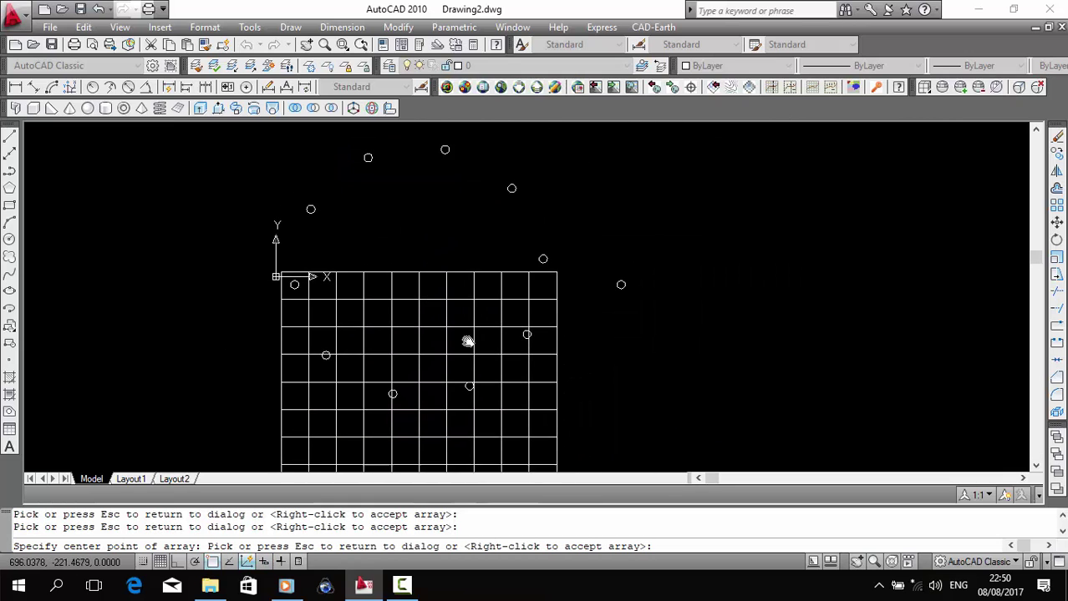
key("Escape")
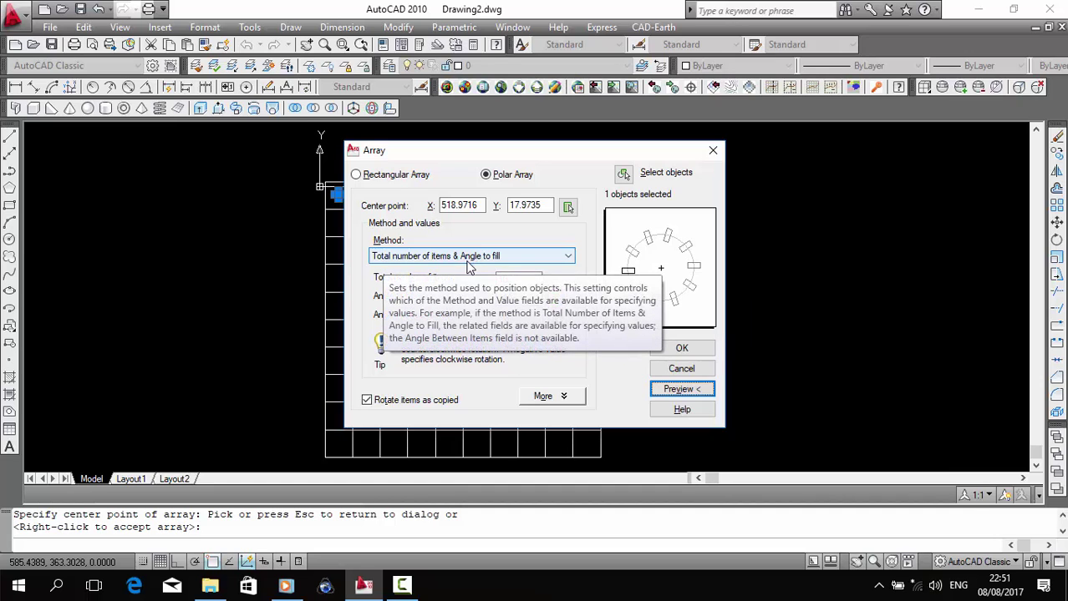
Set the angle to fill to 180 and preview the 10 circles arrayed over the half circle
left_click(487, 280)
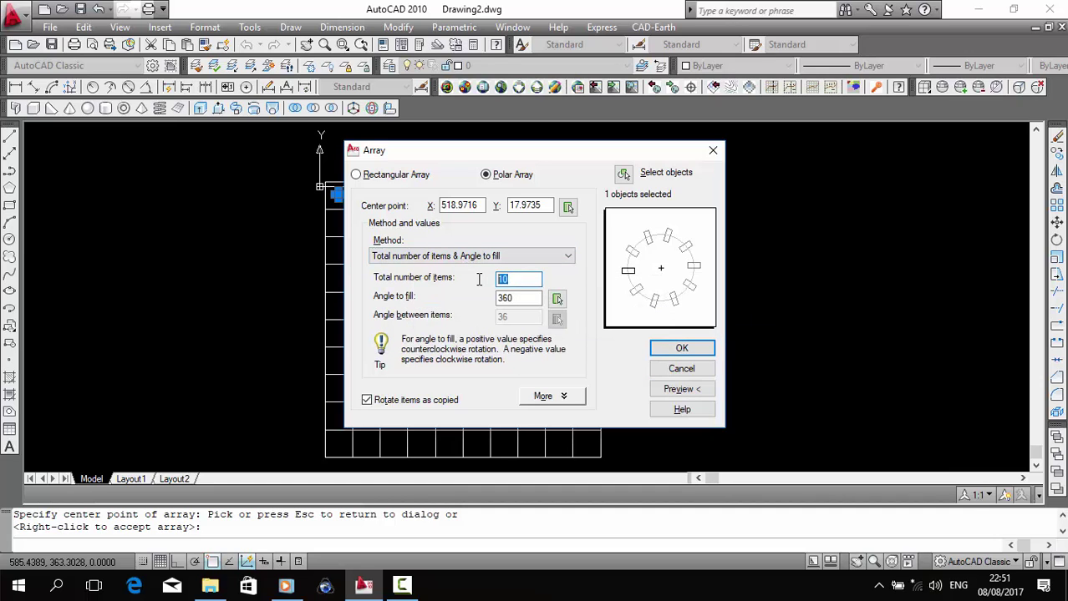
left_click(535, 283)
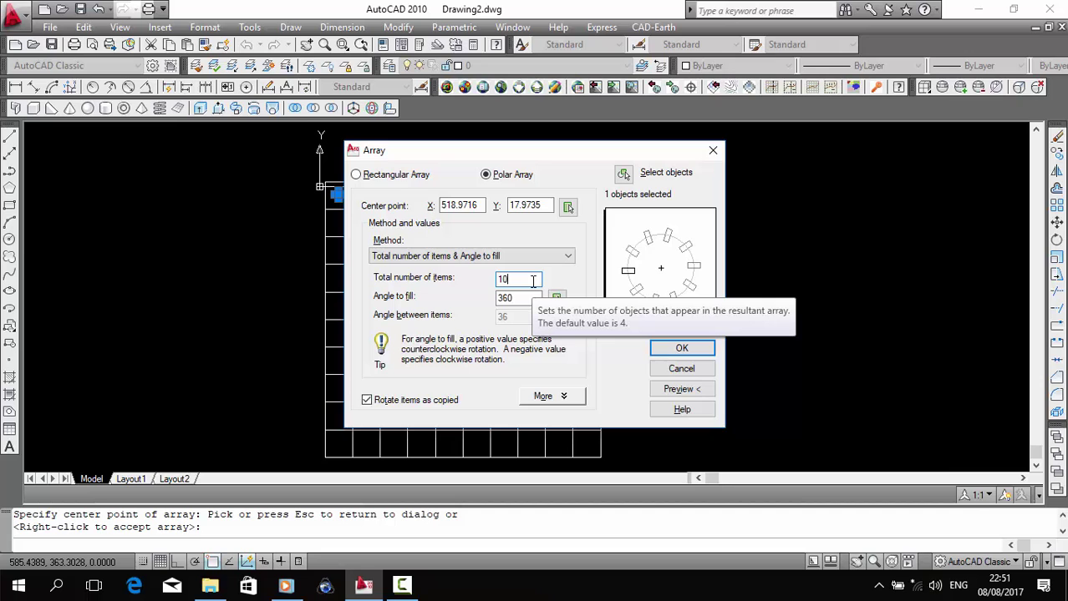
left_click(521, 299)
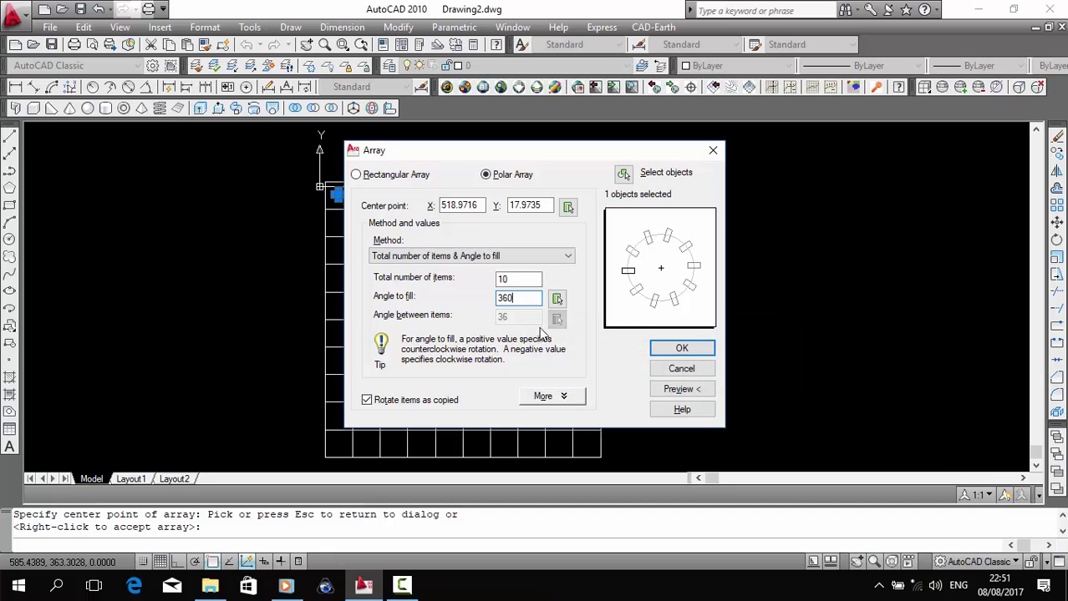
left_click_drag(477, 301, 443, 301)
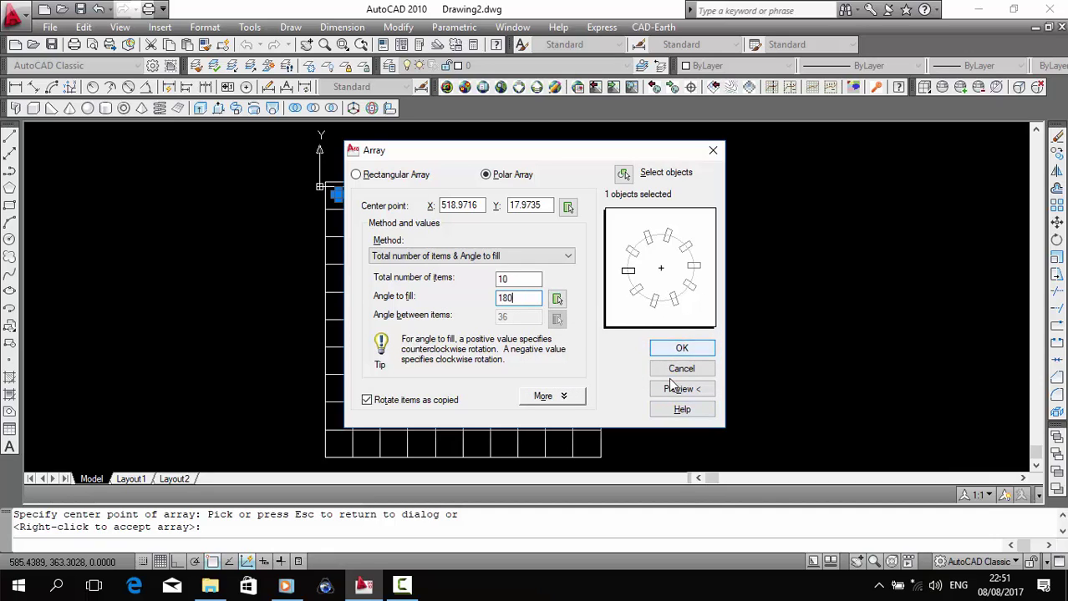
left_click(512, 282)
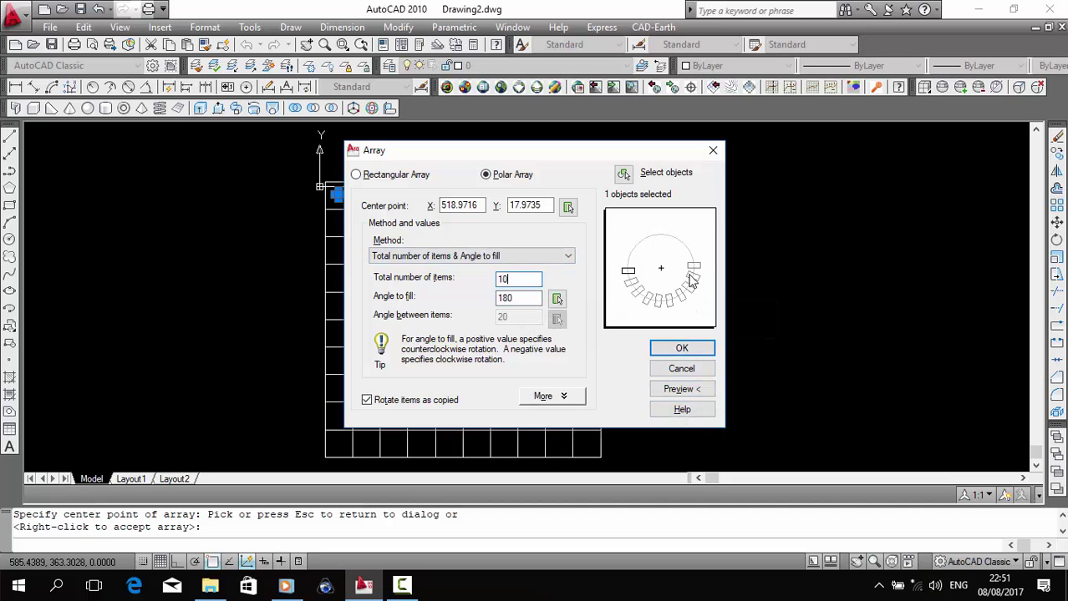
left_click(680, 389)
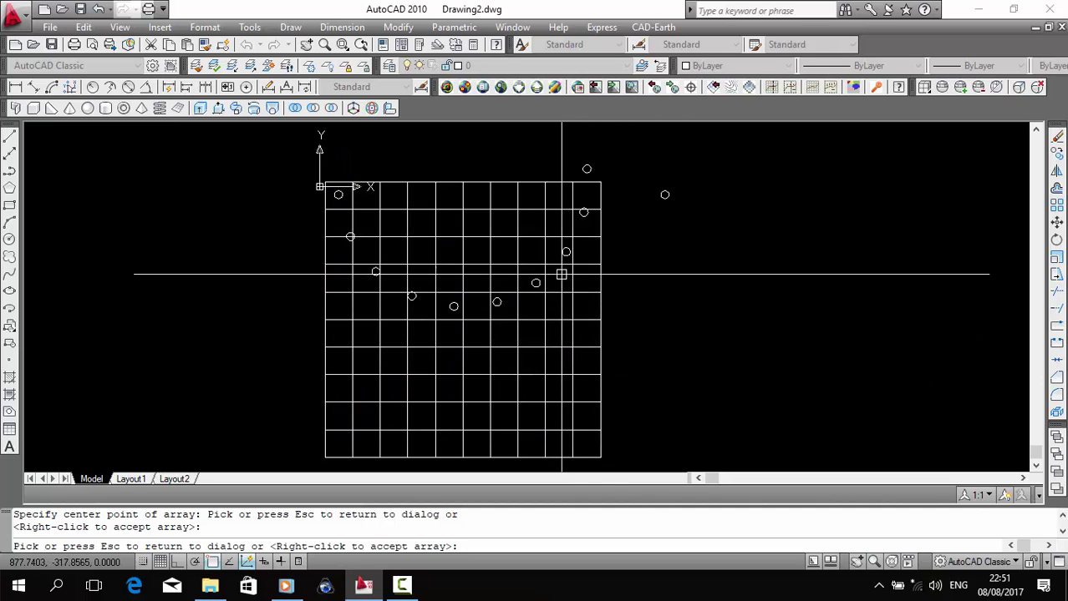
left_click(562, 159)
Change the method to Total number of items & Angle between items, set 30 between items and preview the array
left_click(512, 256)
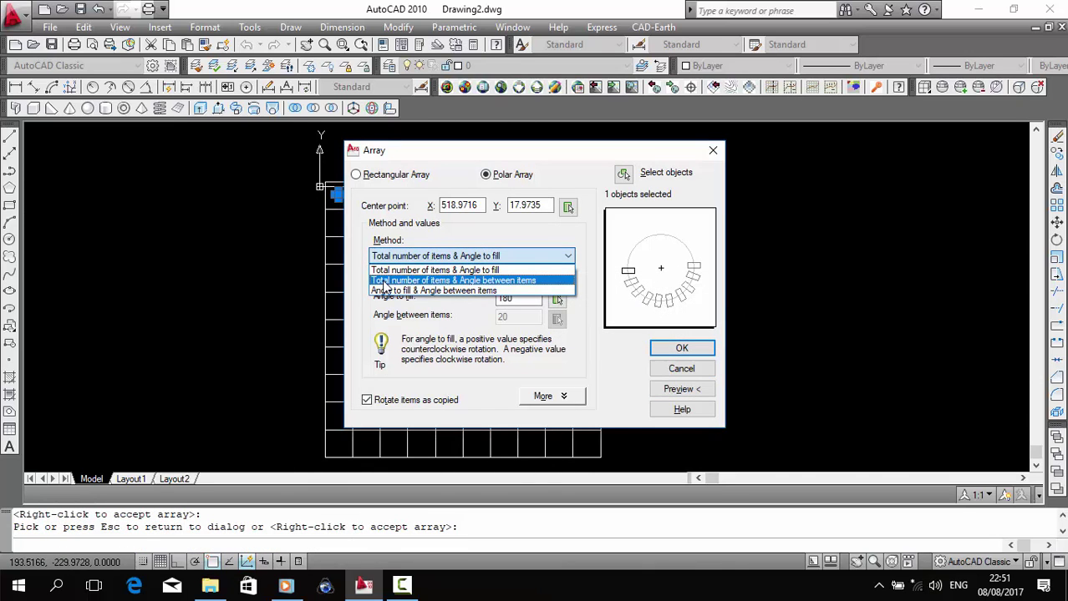
left_click(513, 284)
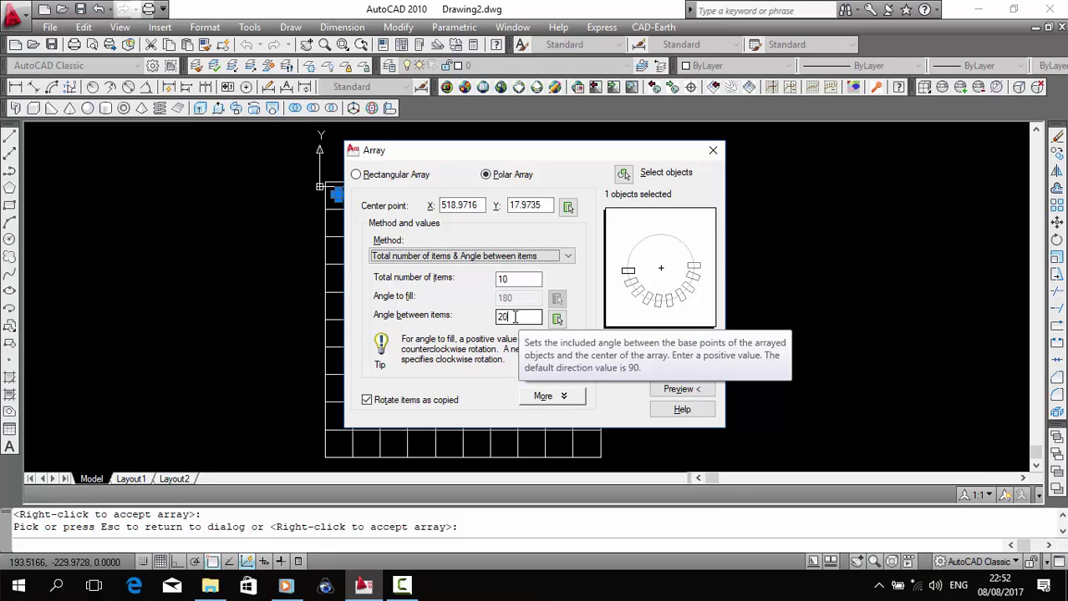
left_click_drag(515, 316, 449, 323)
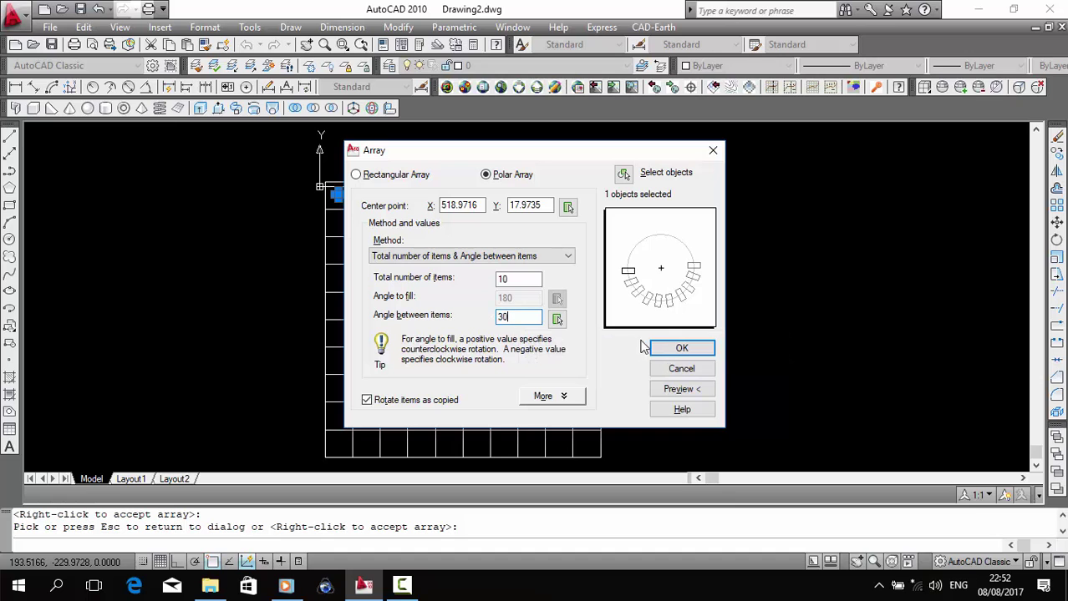
left_click(678, 389)
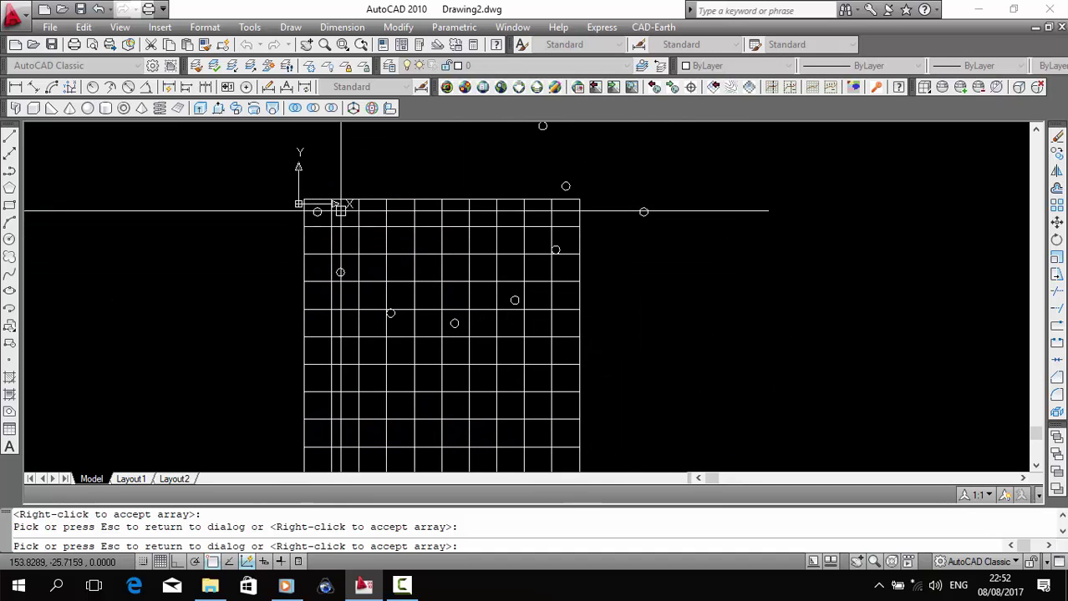
middle_click_drag(358, 213, 322, 248)
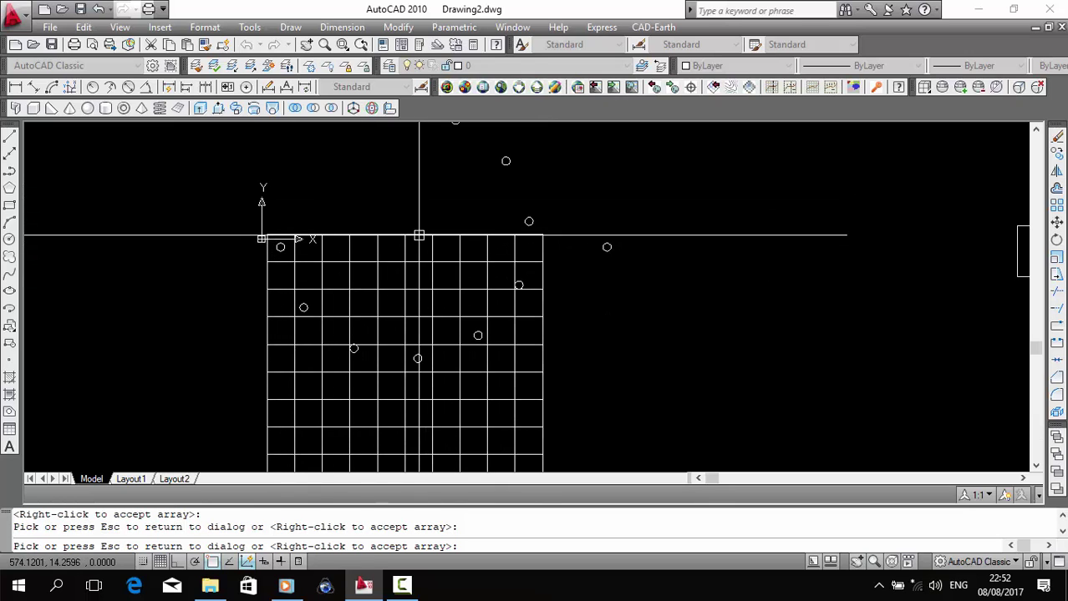
key("Escape")
Change the method to Angle to fill & Angle between items, preview the array and create it
left_click(563, 257)
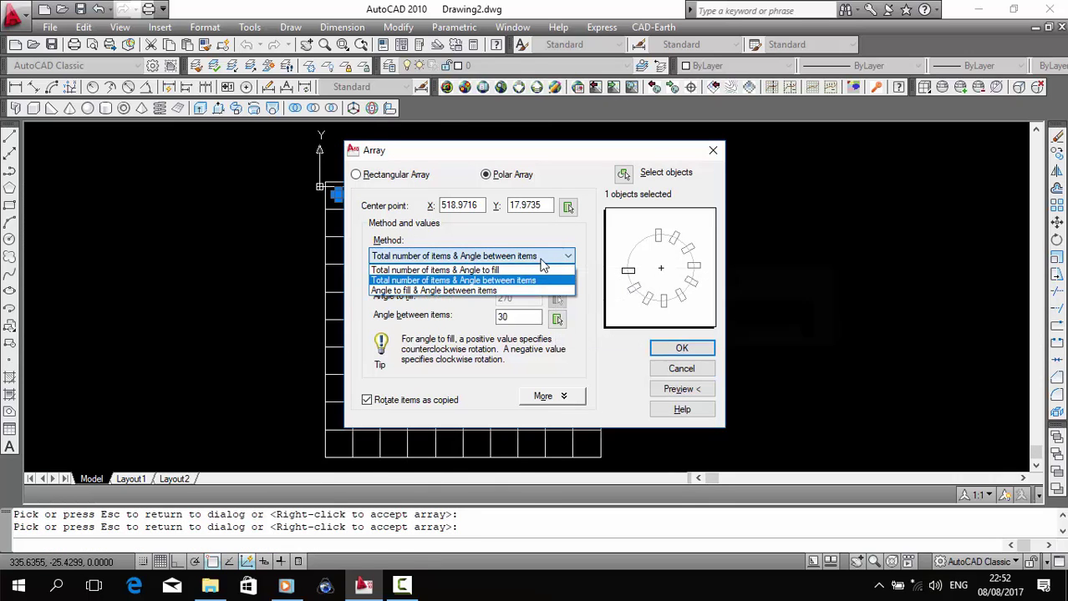
left_click(420, 292)
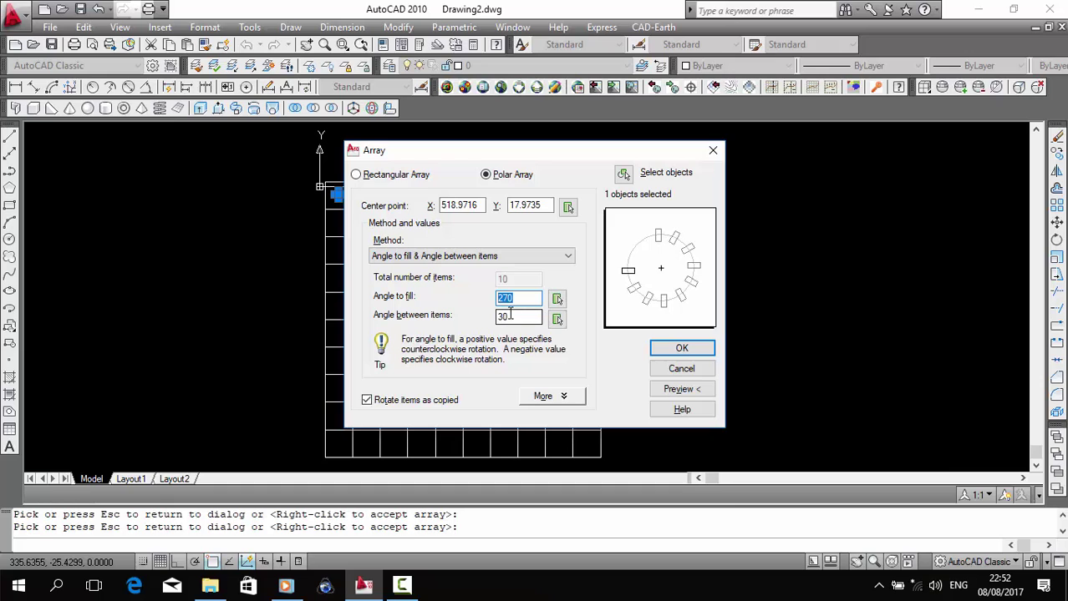
left_click(514, 302)
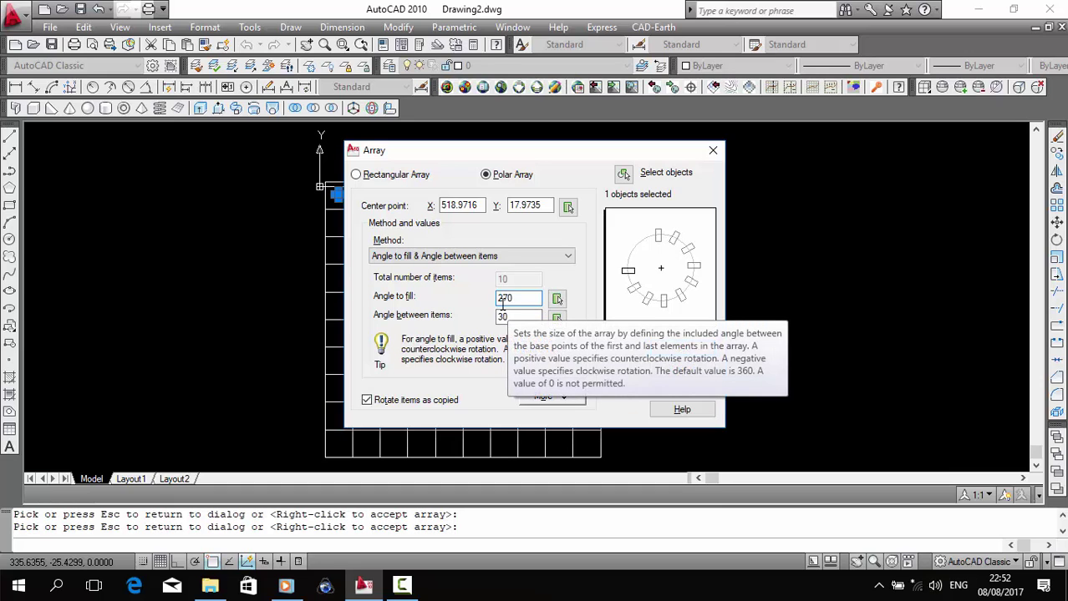
double_click(512, 316)
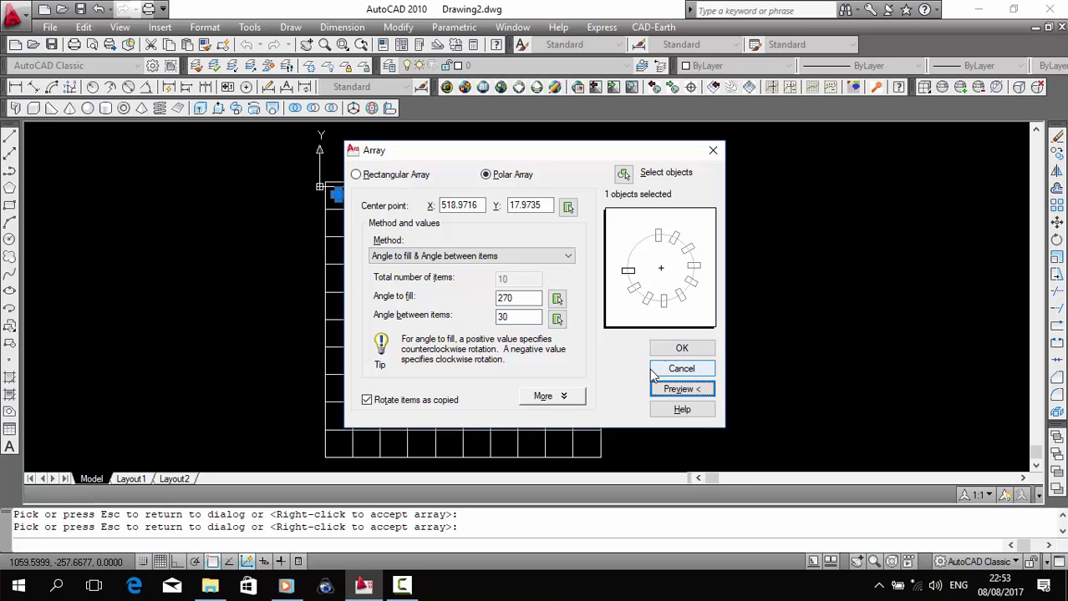
left_click(668, 388)
middle_click_drag(573, 281, 546, 361)
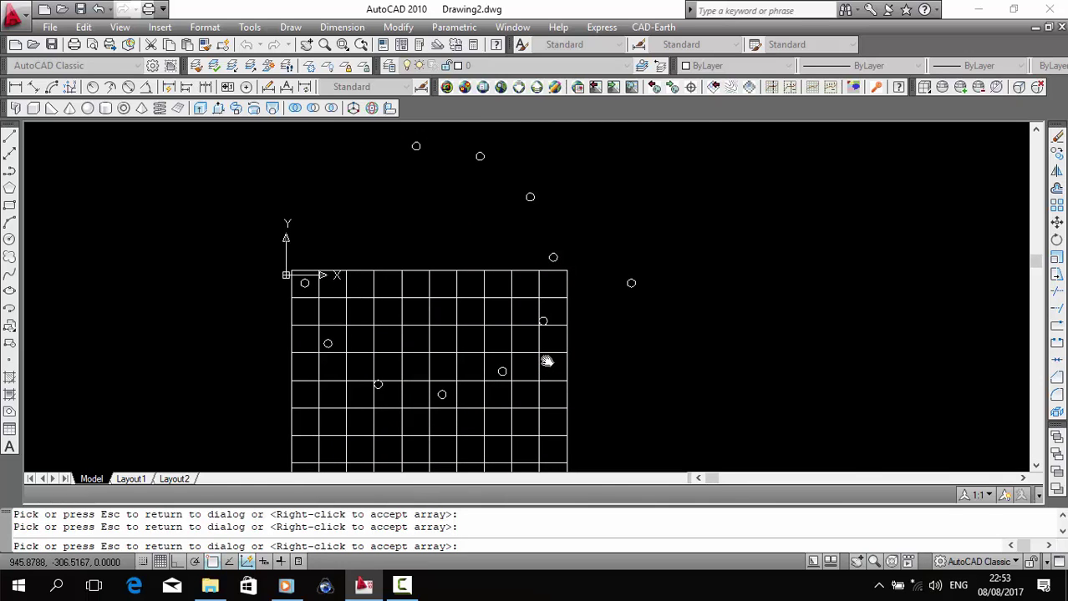
key("Escape")
left_click(679, 348)
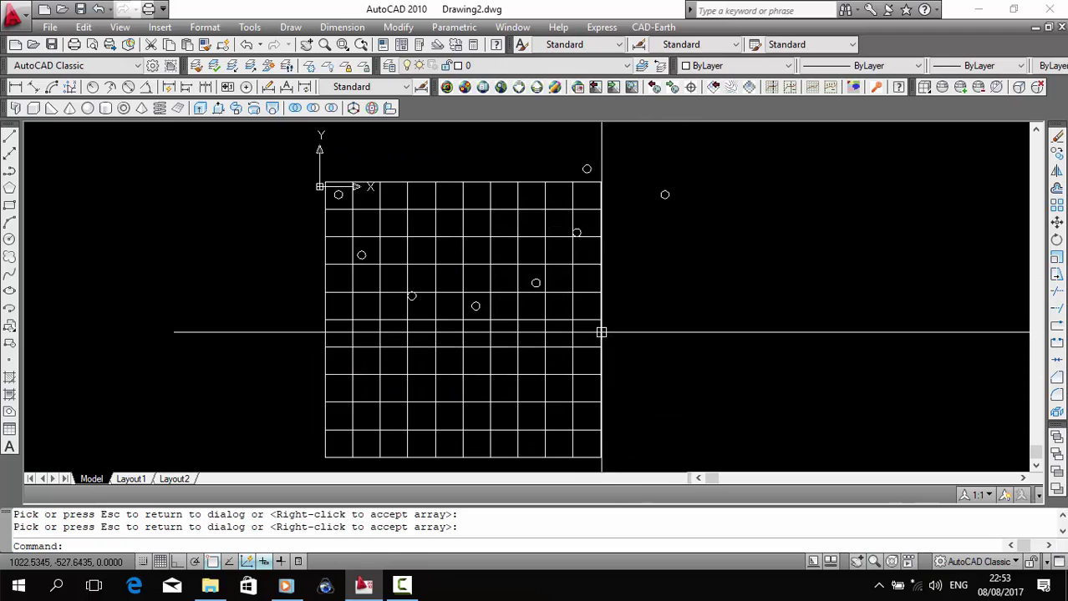
Move the rectangle beside the grid up and to the right, using its lower-left corner as the base point
scroll(601, 332, "down", 2)
middle_click_drag(797, 292, 295, 304)
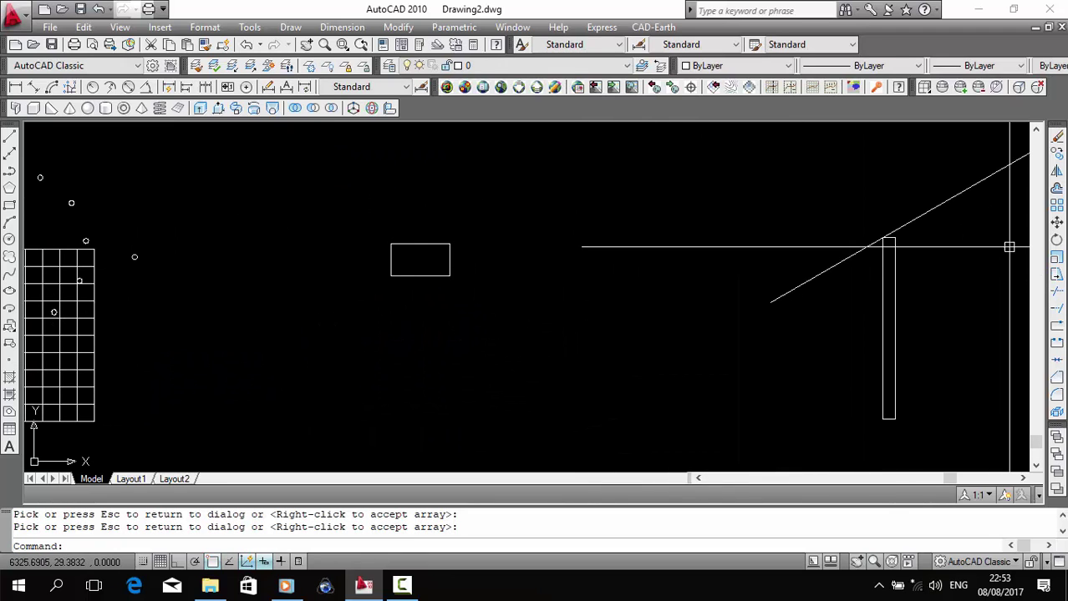
scroll(446, 270, "up", 3)
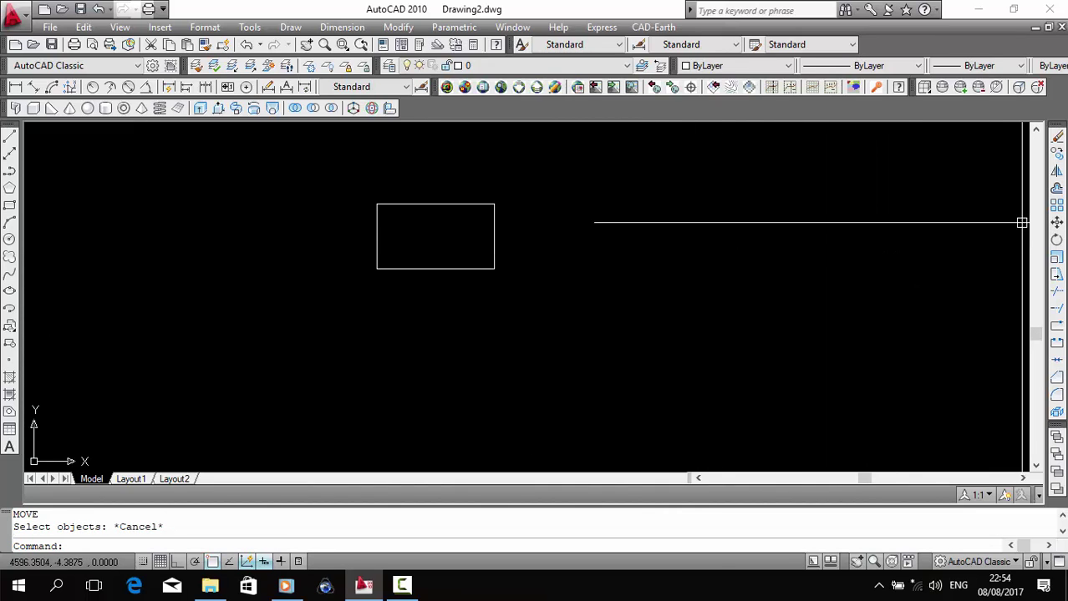
type("m")
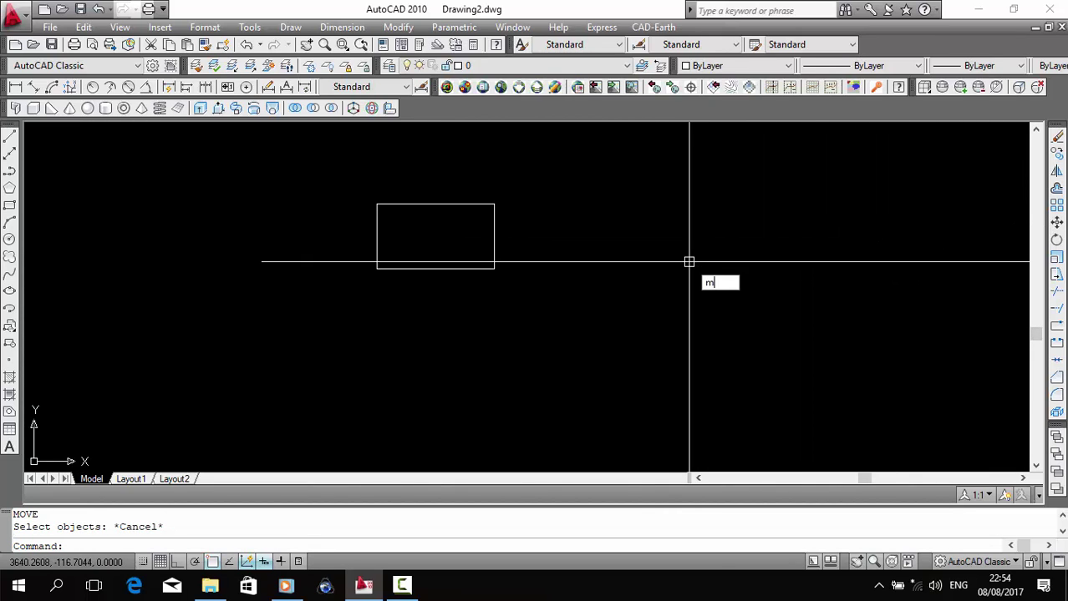
key("Return")
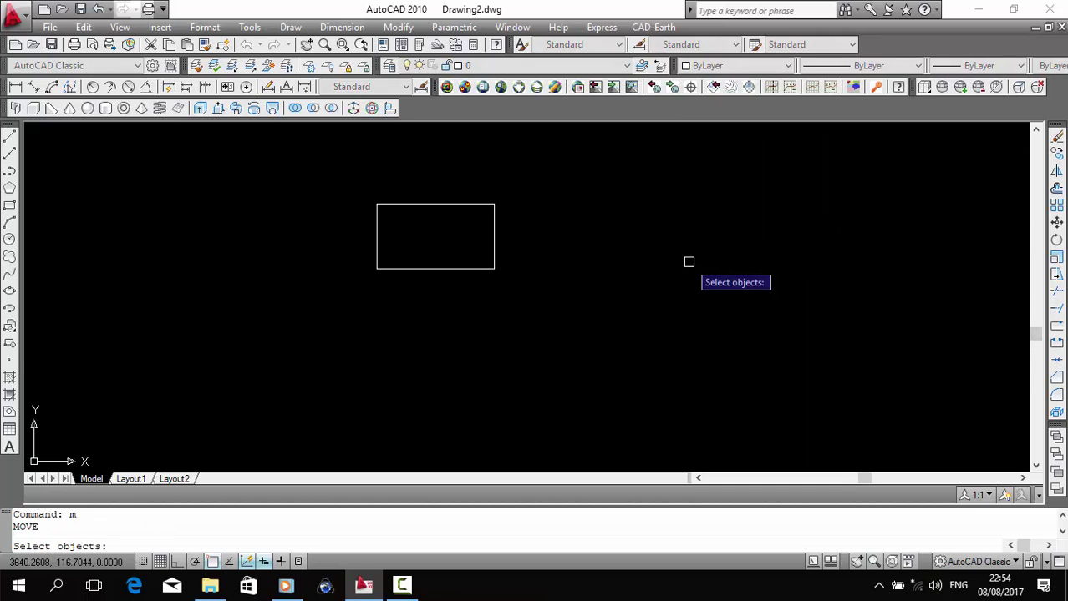
left_click(542, 223)
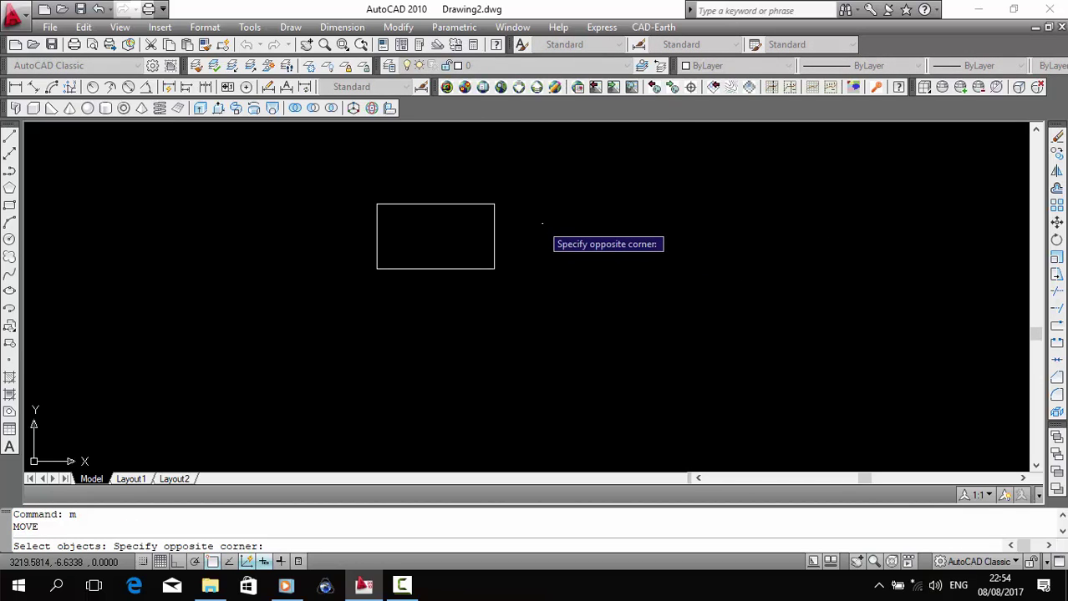
left_click(534, 222)
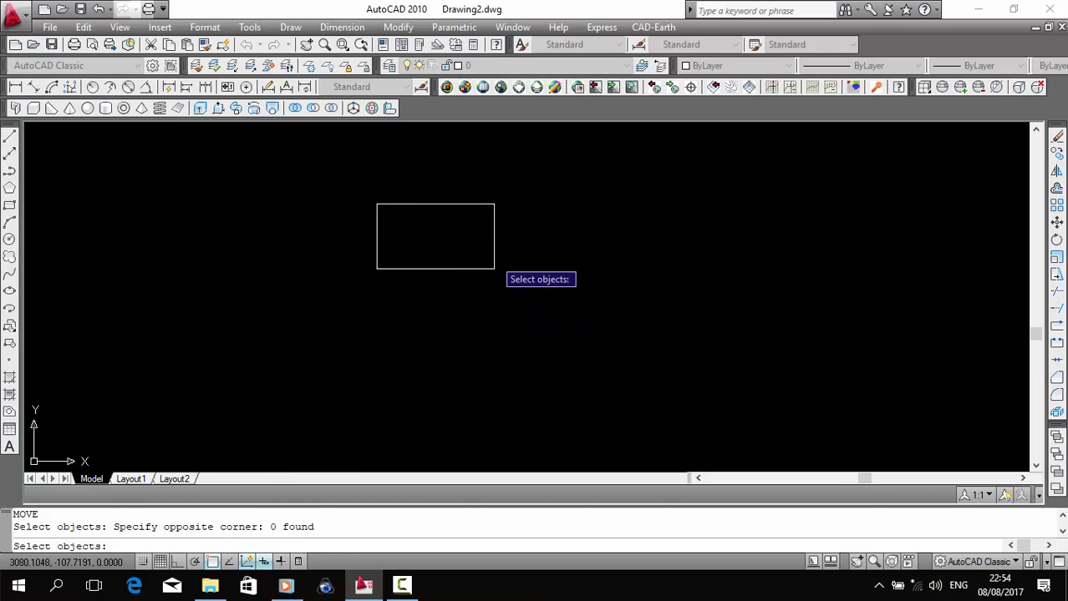
left_click(494, 259)
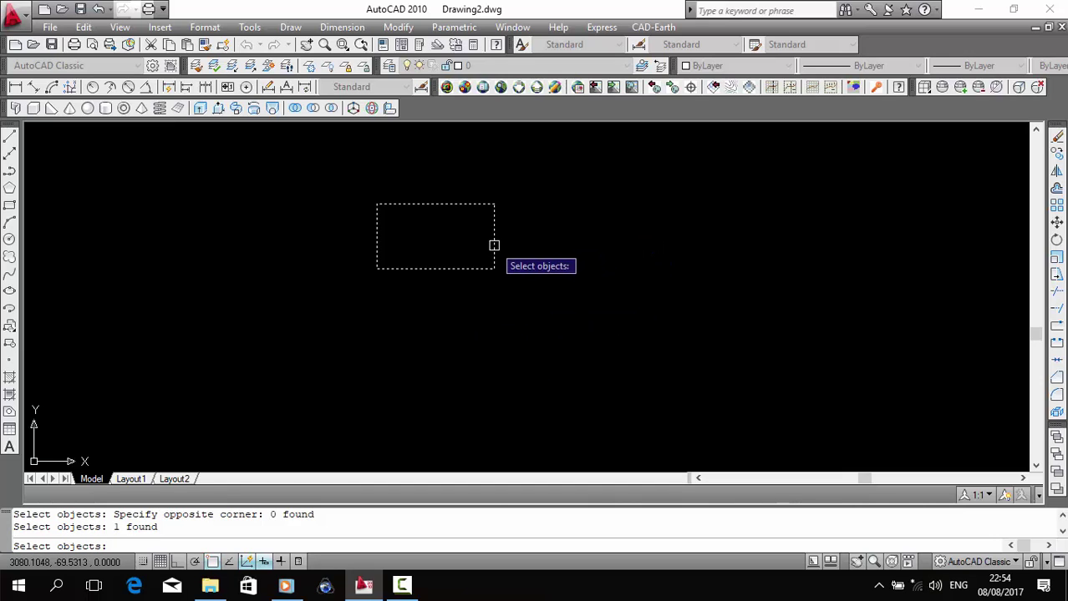
key("Return")
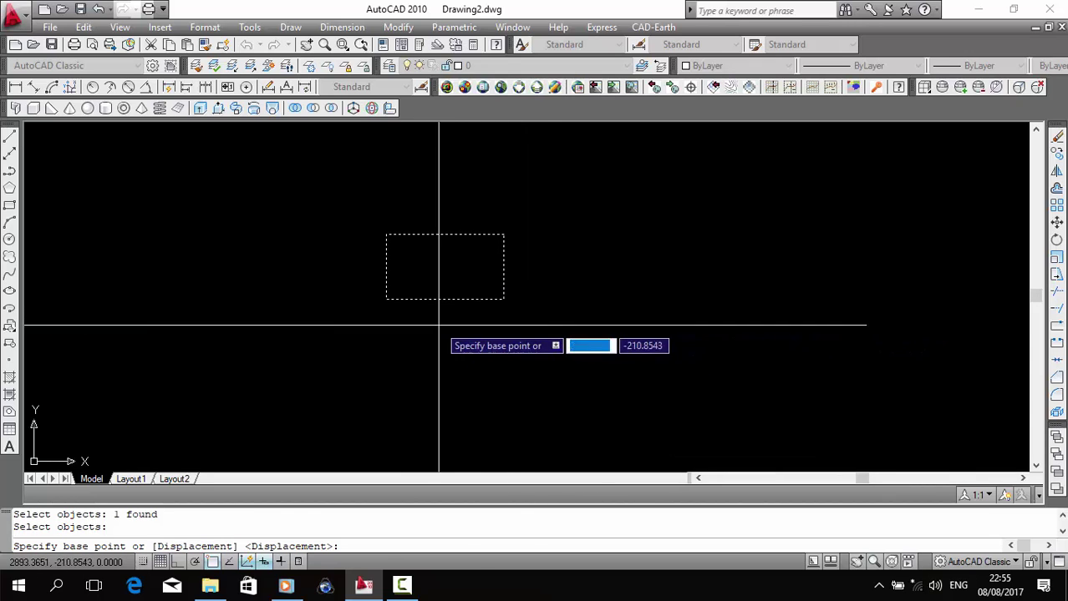
middle_click_drag(473, 317, 501, 314)
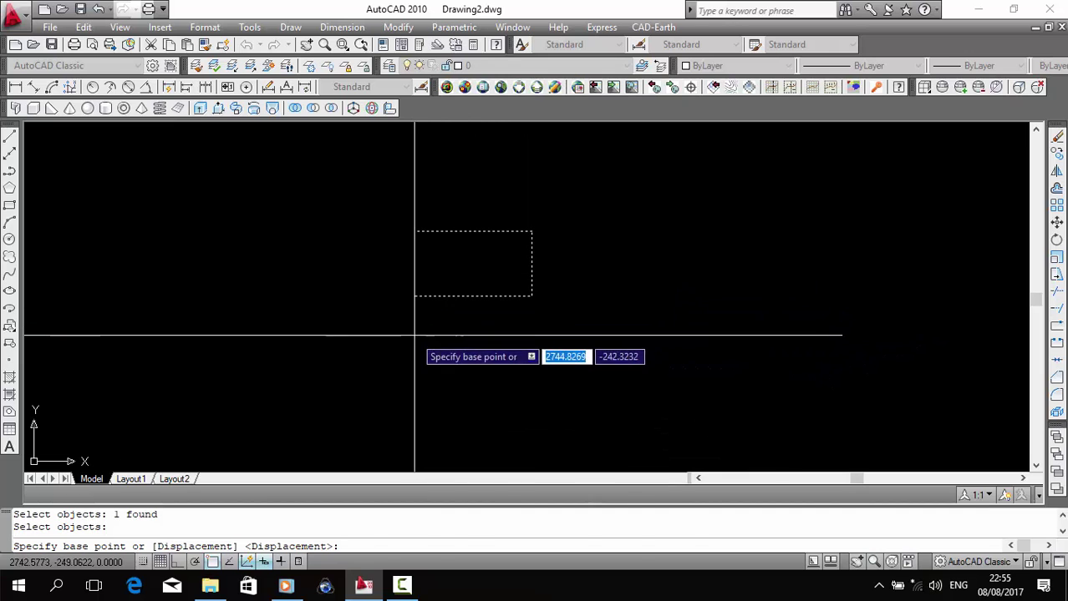
left_click(414, 296)
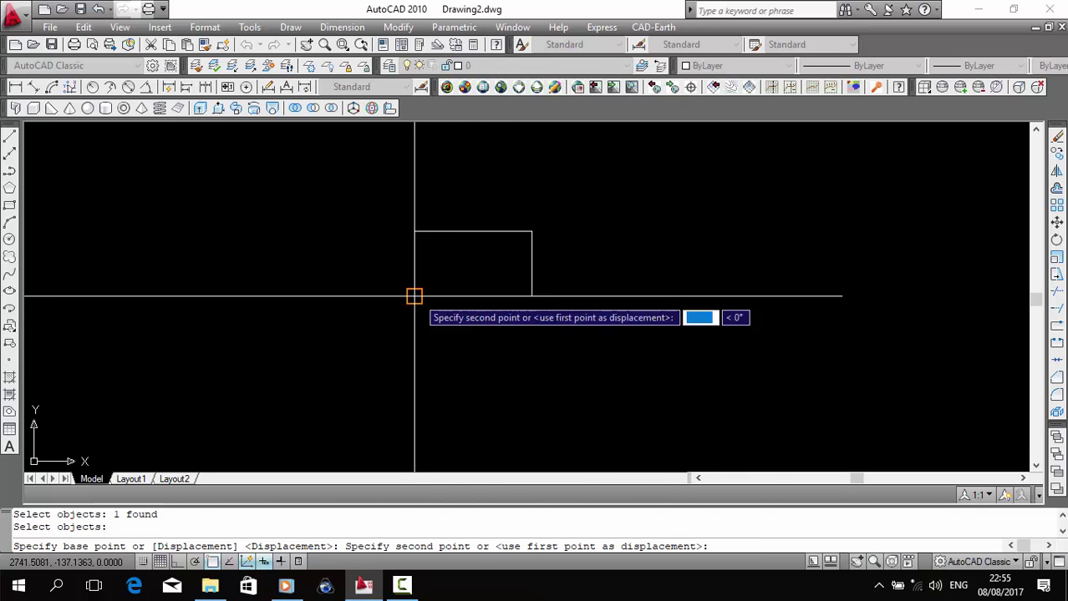
left_click(593, 226)
middle_click_drag(721, 226, 634, 240)
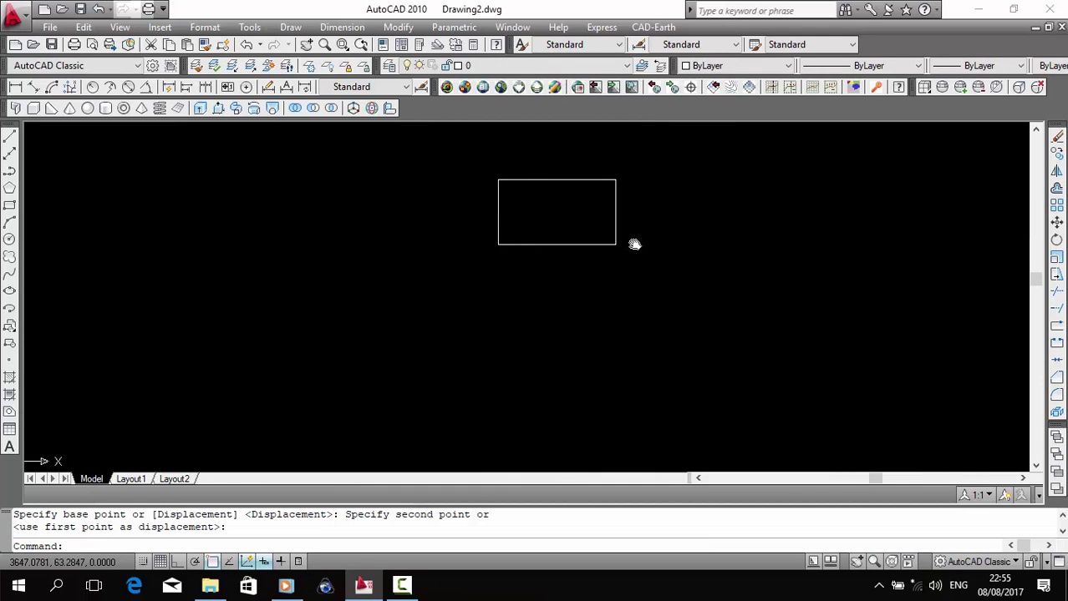
Move the rectangle with the Displacement option, picking a displacement point up and to the right of the grid's origin
type("m")
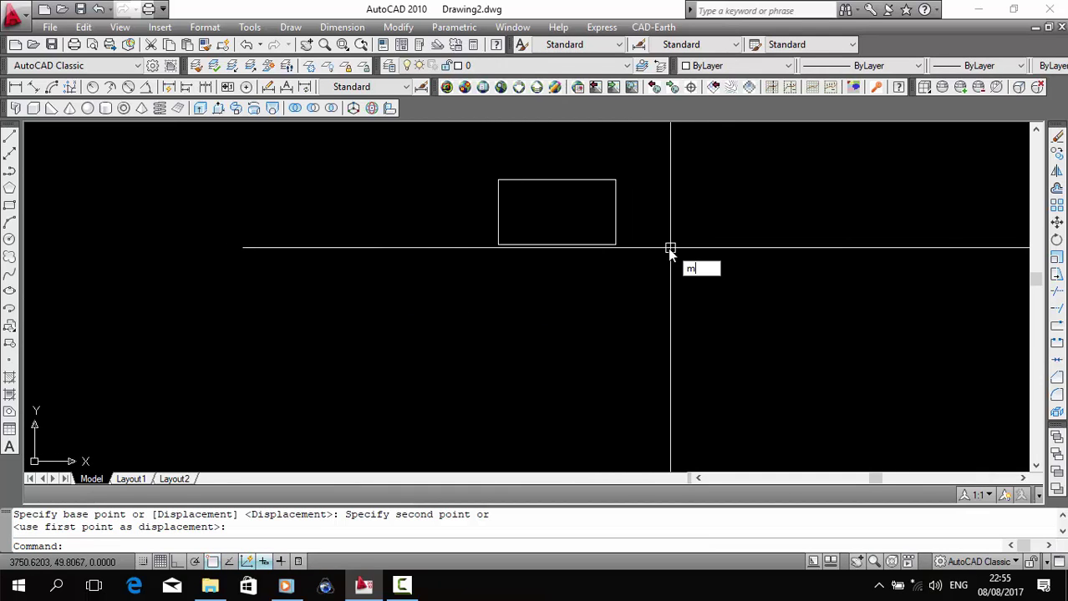
key("Return")
left_click(651, 215)
left_click(575, 255)
key("Return")
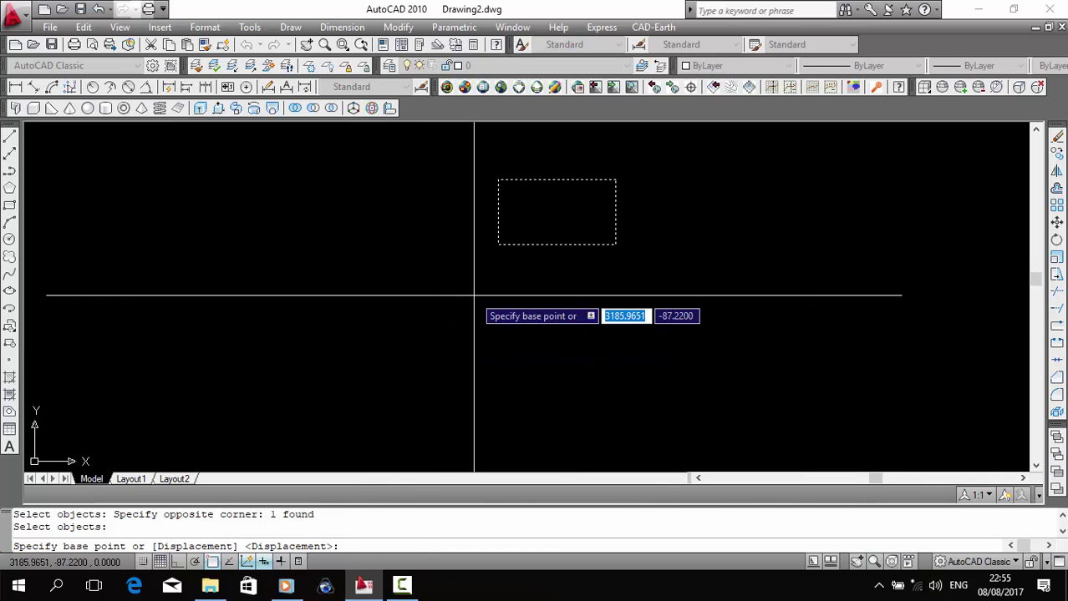
type("d")
key("Return")
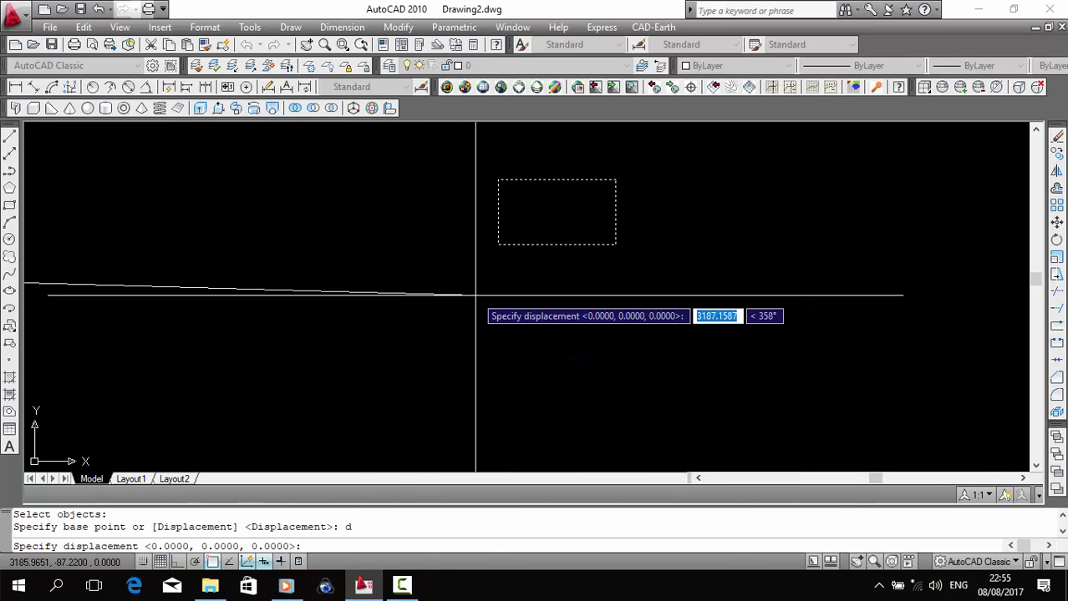
scroll(610, 302, "down", 5)
scroll(554, 239, "up", 4)
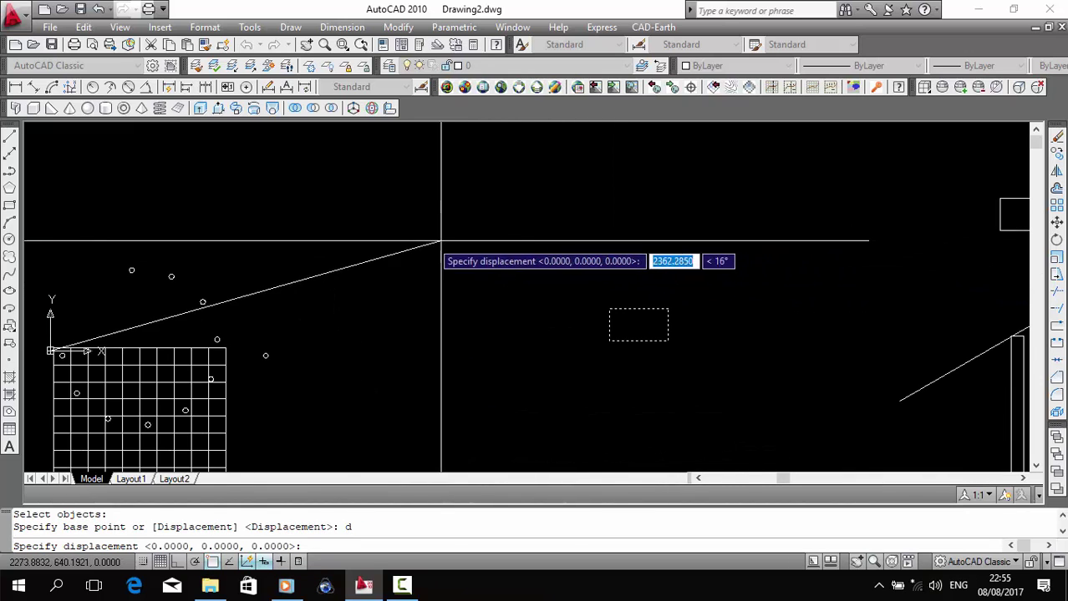
middle_click_drag(54, 294, 152, 266)
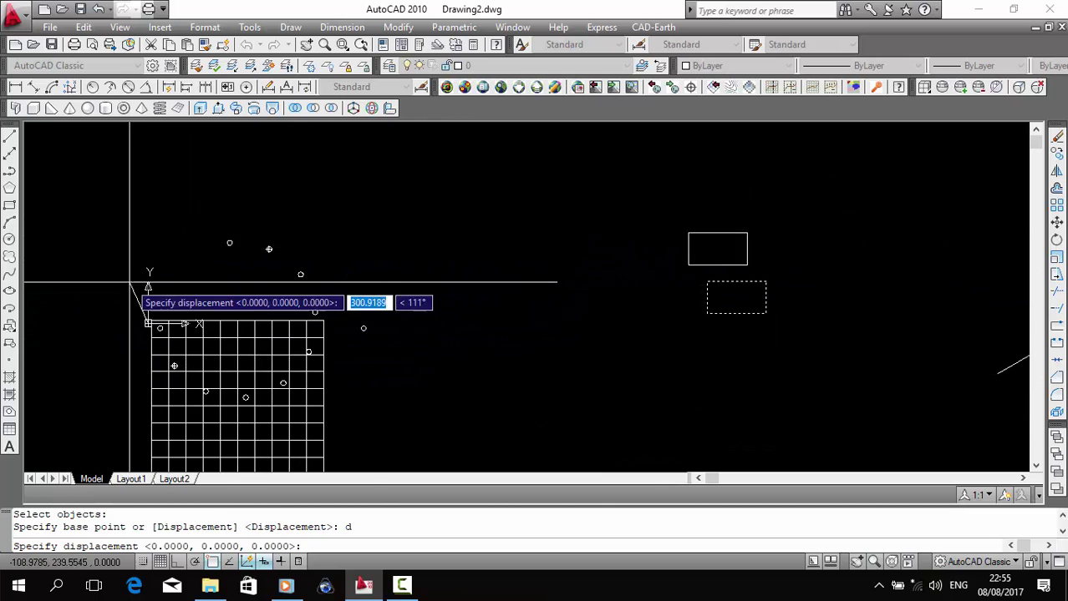
mouse_move(428, 310)
middle_mouse_down()
mouse_move(269, 293)
mouse_move(215, 311)
middle_mouse_up()
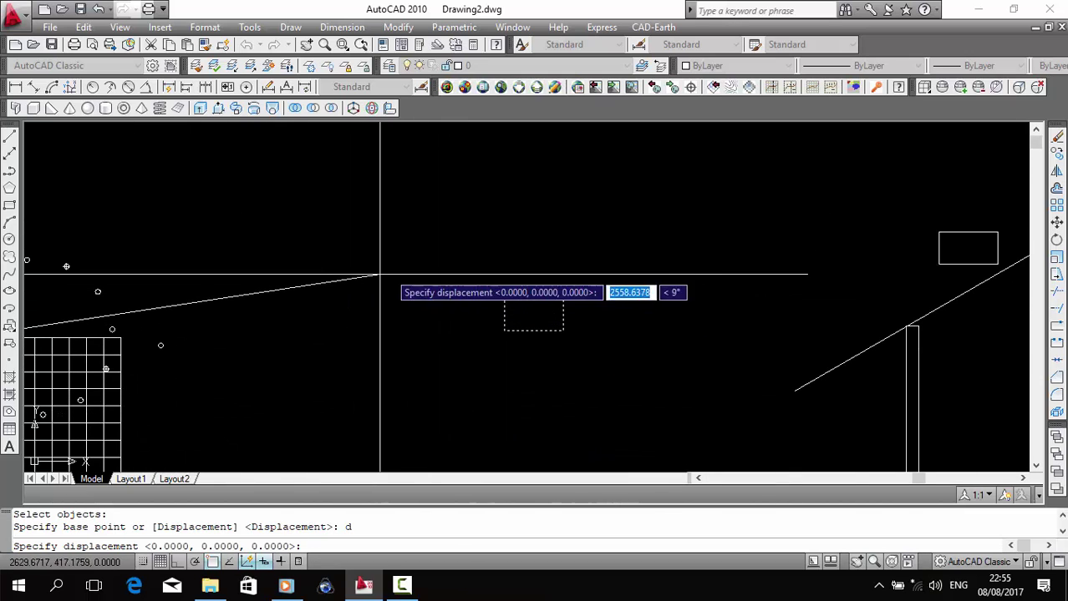
left_click(275, 243)
Move the rectangle from a base point inside it down and to the left, into the space between the grid and the sloped line
middle_click_drag(881, 206, 687, 203)
left_click(686, 203)
left_click(520, 224)
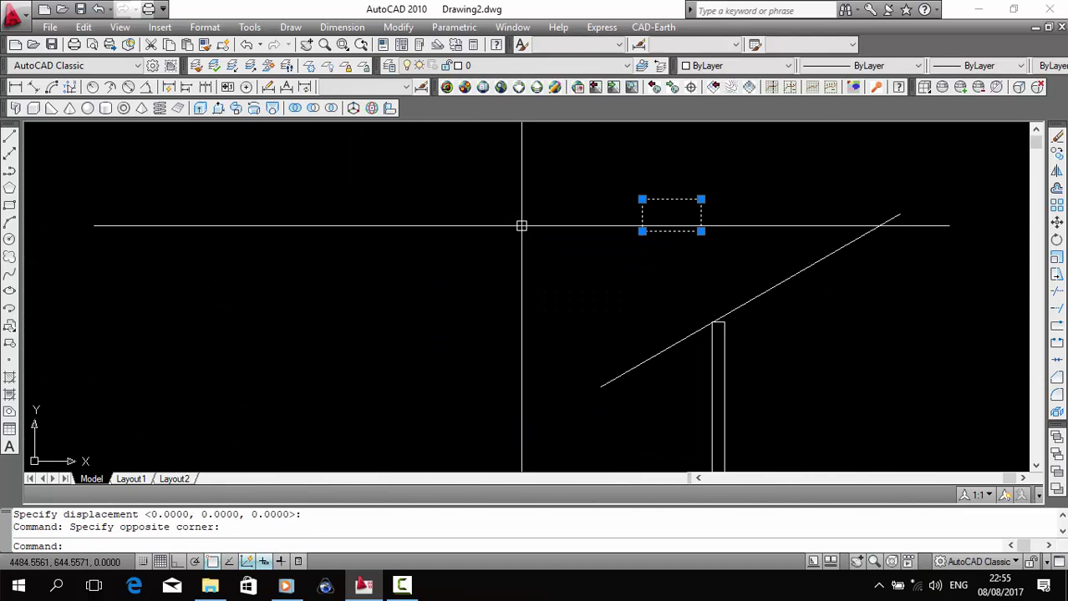
type("m")
key("Return")
left_click(665, 220)
left_click(185, 301)
Try rotating the narrow vertical rectangle 50 degrees about its upper-left corner, and undo the rotation
middle_click_drag(525, 307, 271, 276)
middle_click_drag(614, 305, 535, 248)
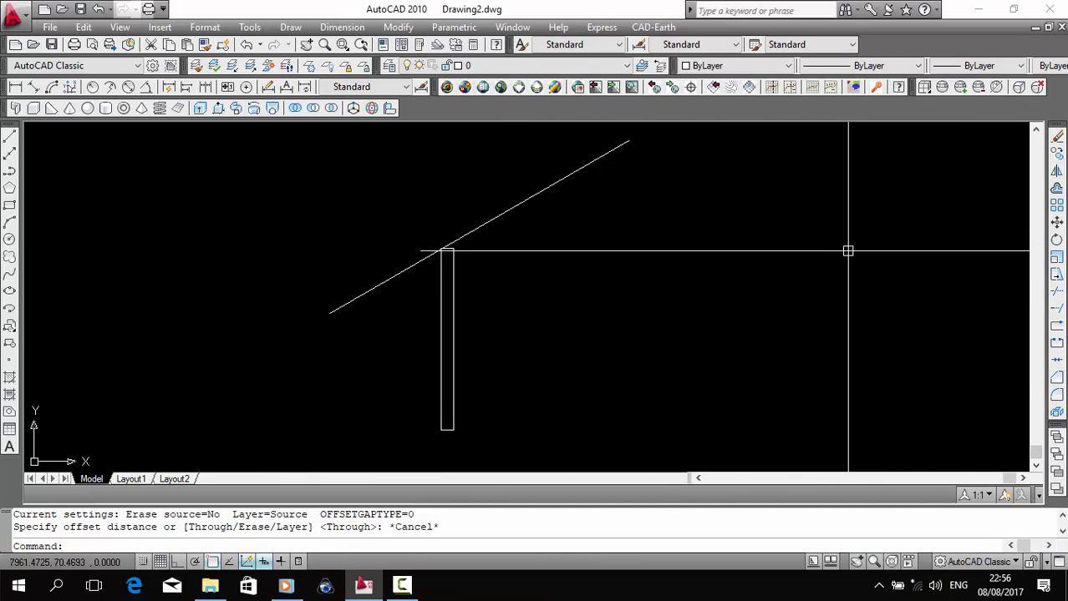
type("ro")
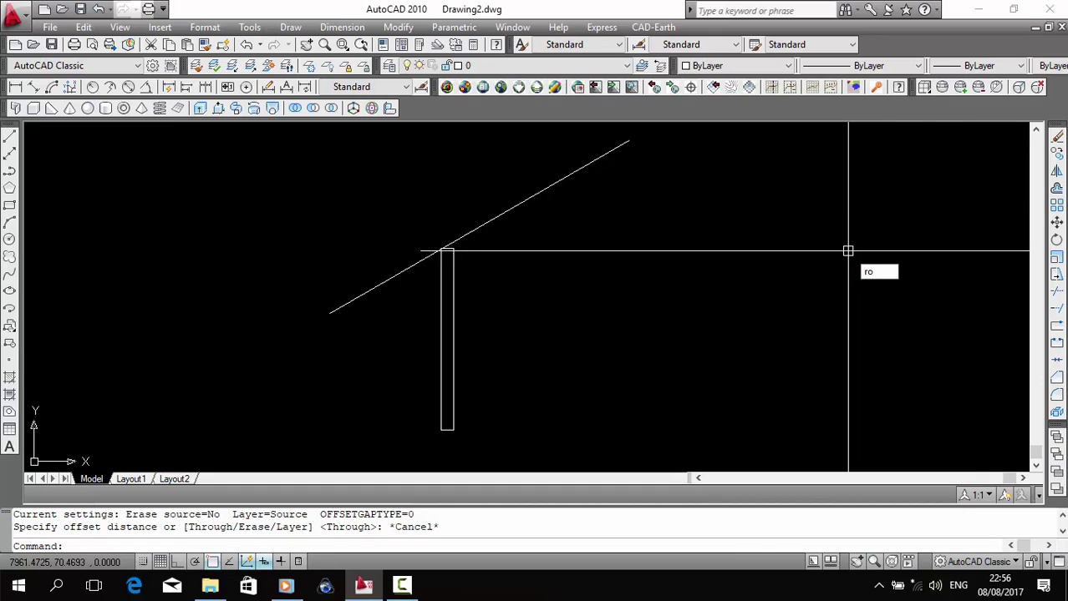
key("Return")
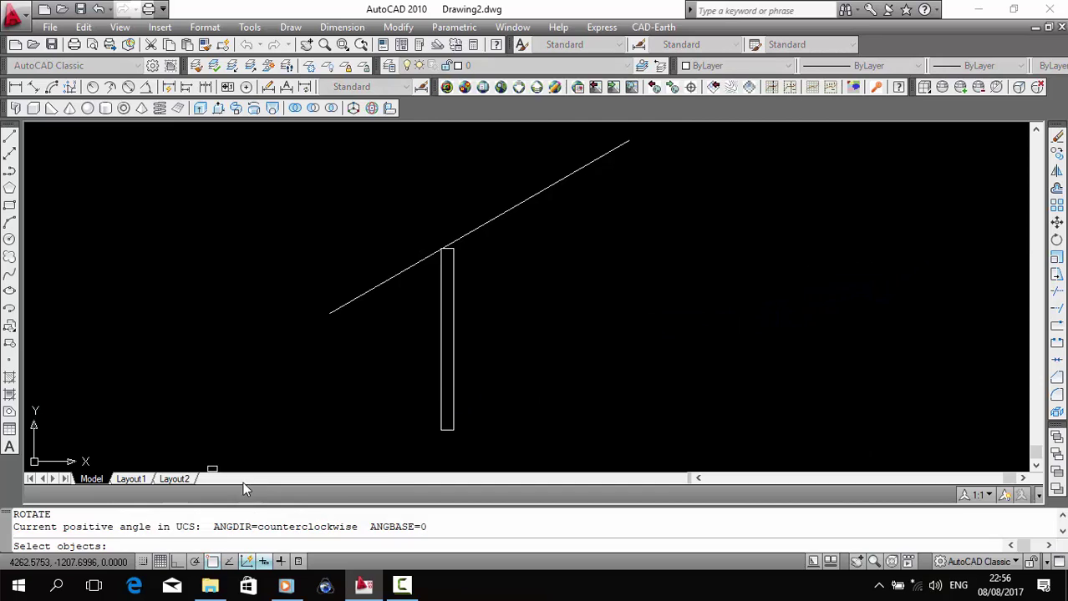
left_click(453, 314)
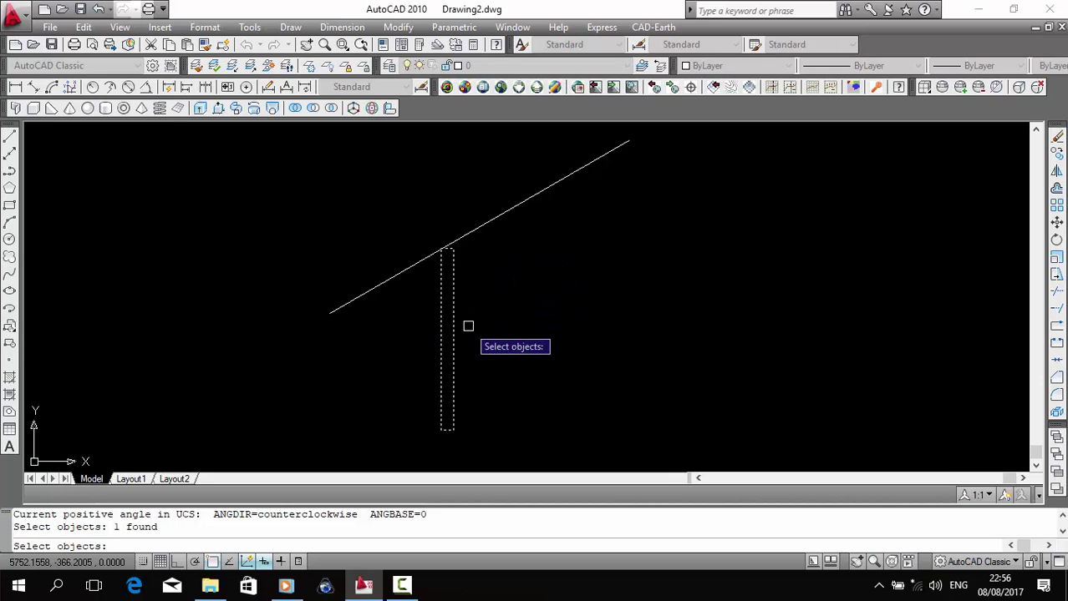
key("Return")
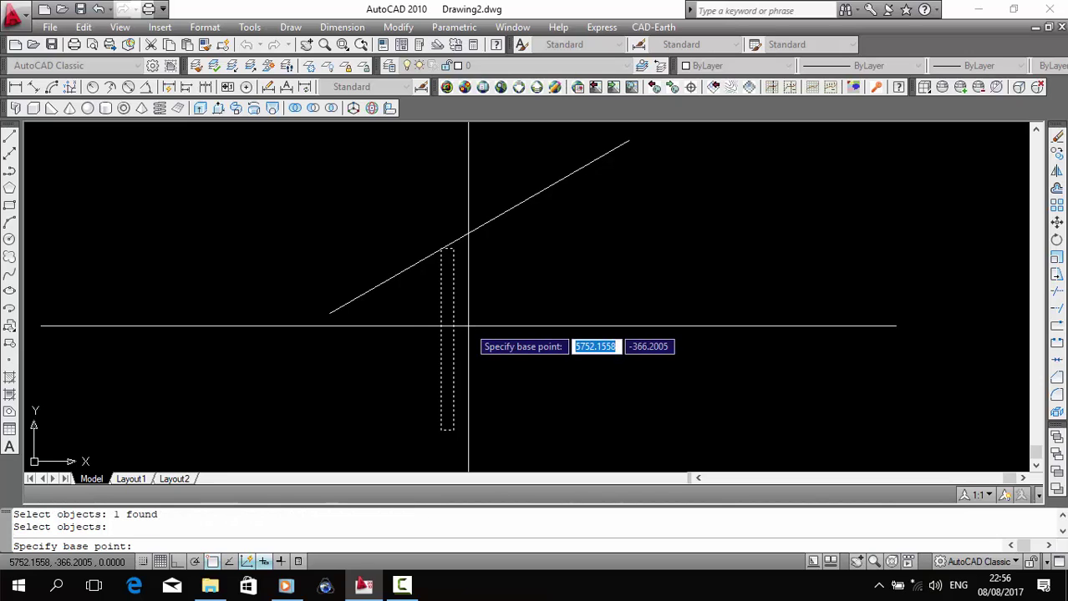
middle_click_drag(469, 326, 433, 376)
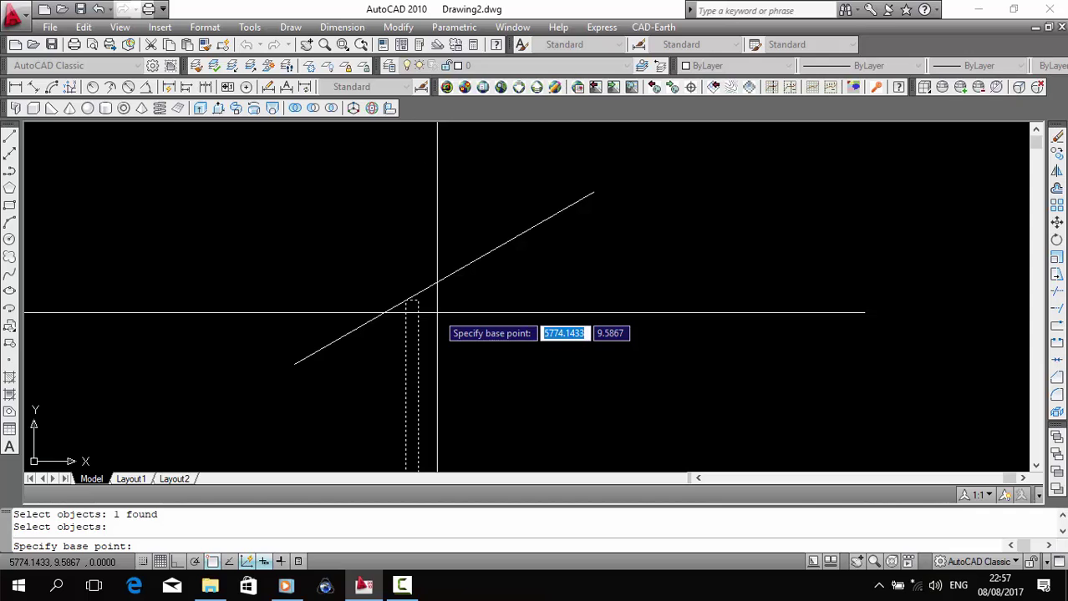
scroll(437, 312, "up", 5)
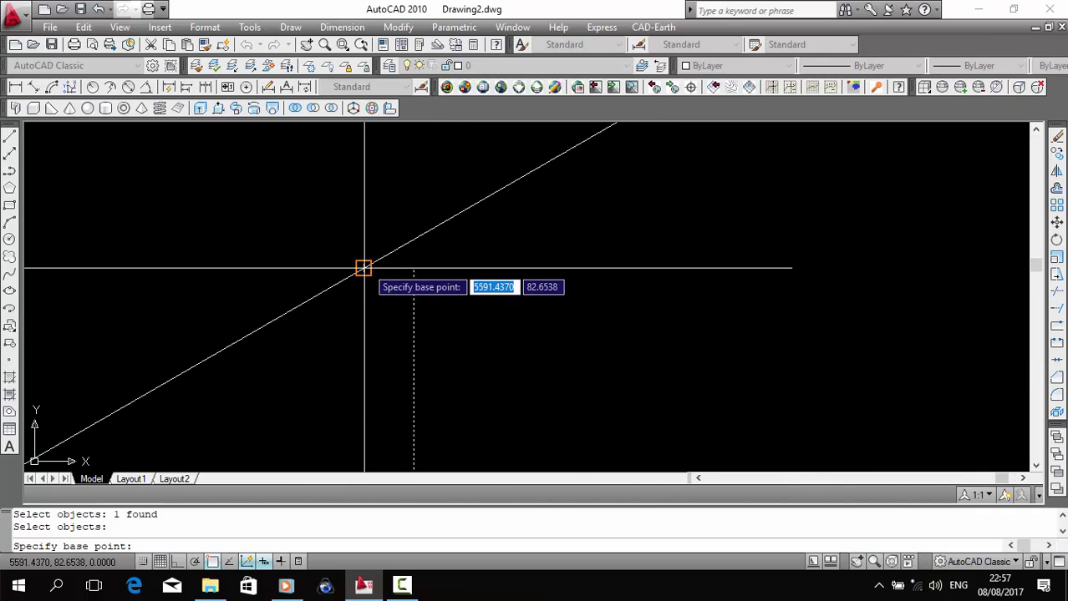
left_click(363, 268)
scroll(425, 325, "down", 3)
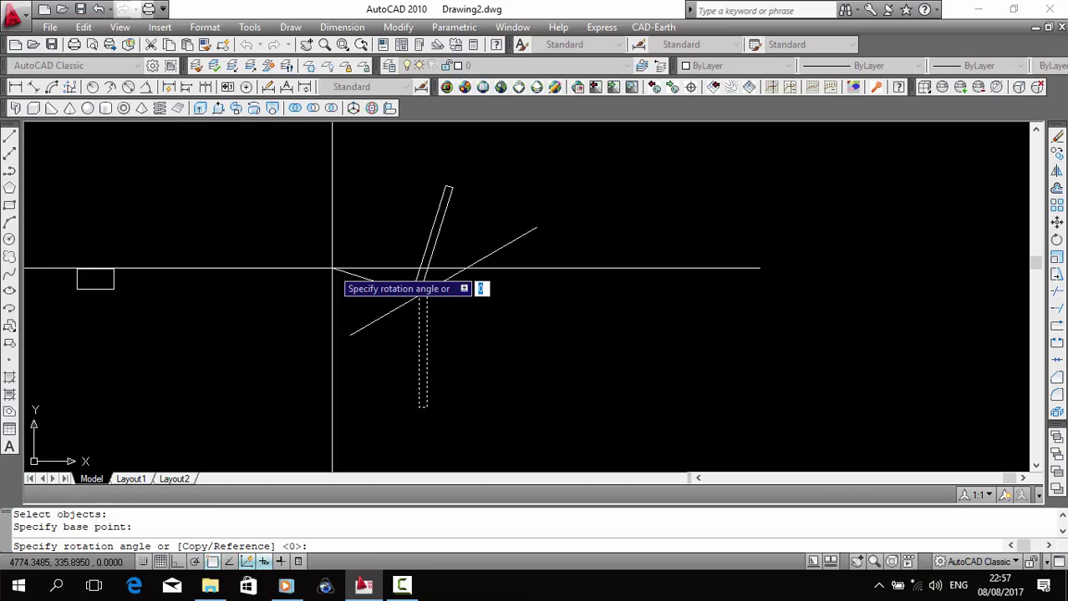
key("Return")
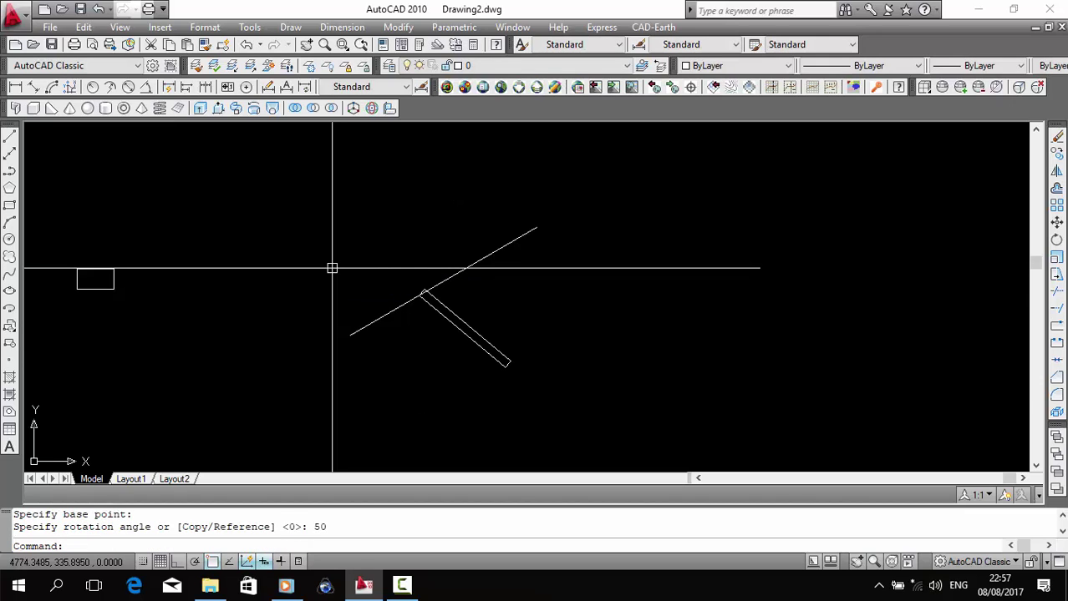
key("ctrl+z")
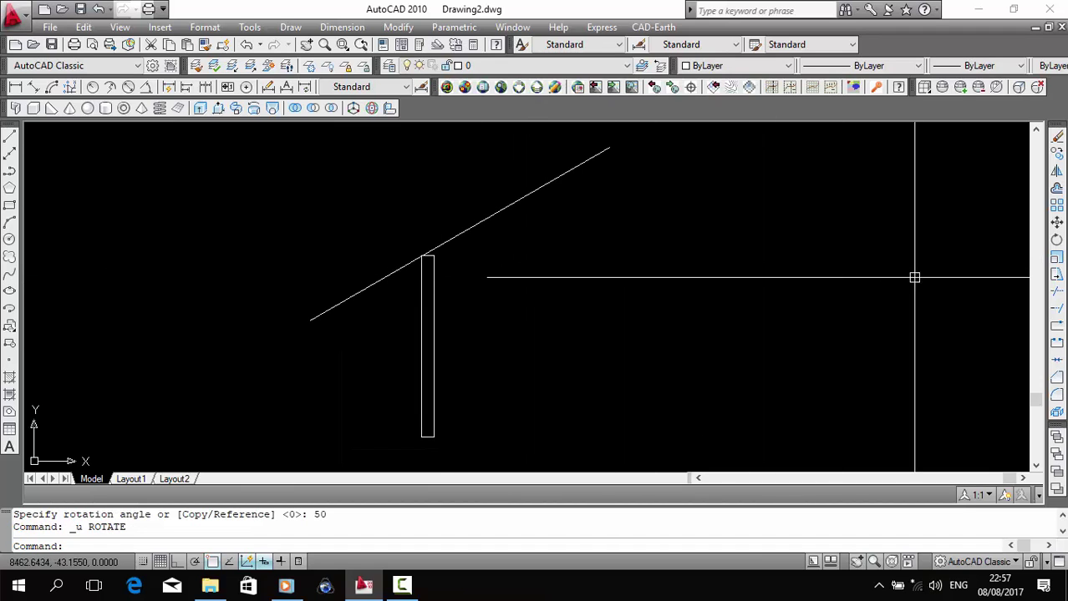
Rotate a copy of the narrow vertical rectangle 30 degrees about its upper-left corner, keeping the original
left_click(1057, 239)
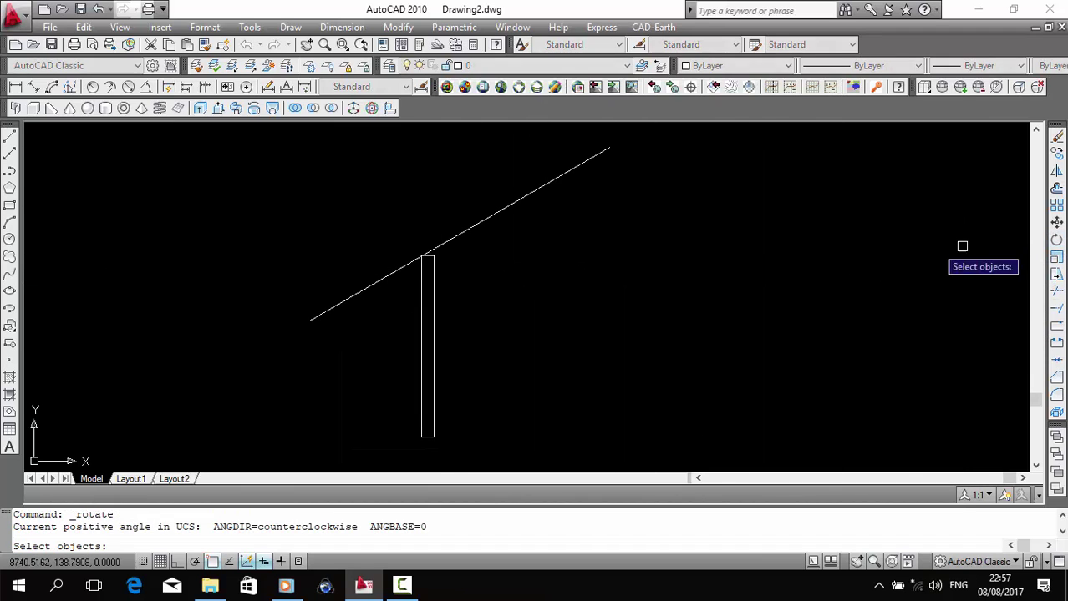
left_click(386, 359)
key("Return")
scroll(426, 267, "up", 3)
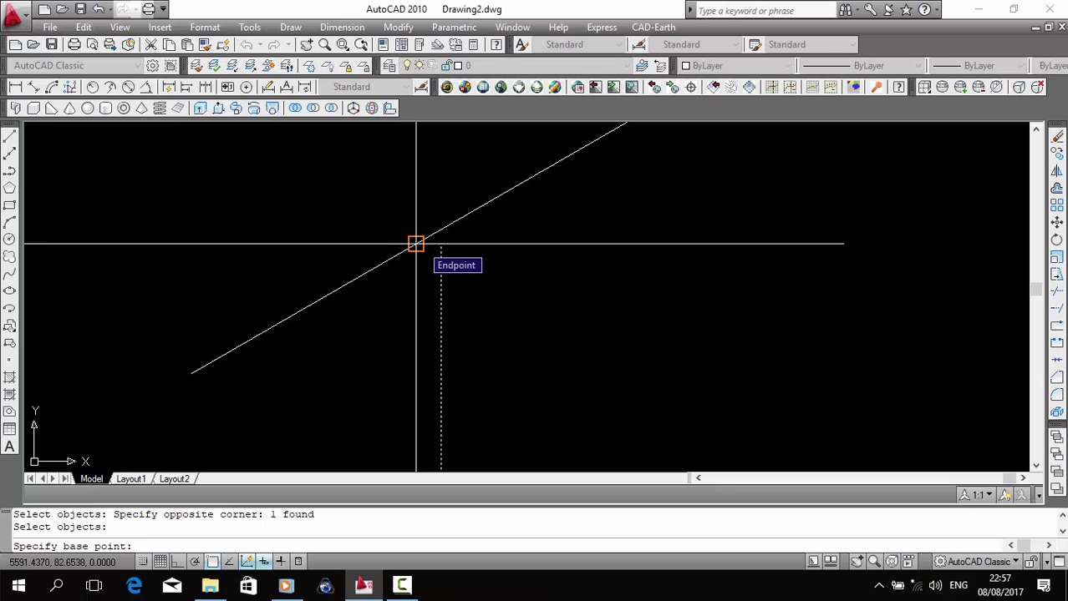
left_click(416, 243)
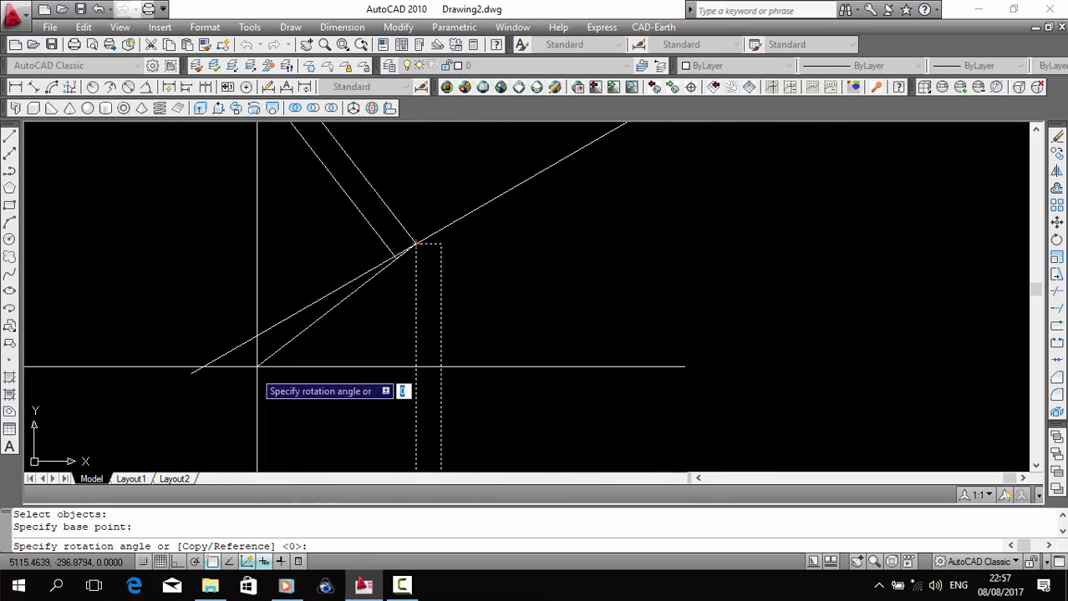
scroll(421, 305, "down", 3)
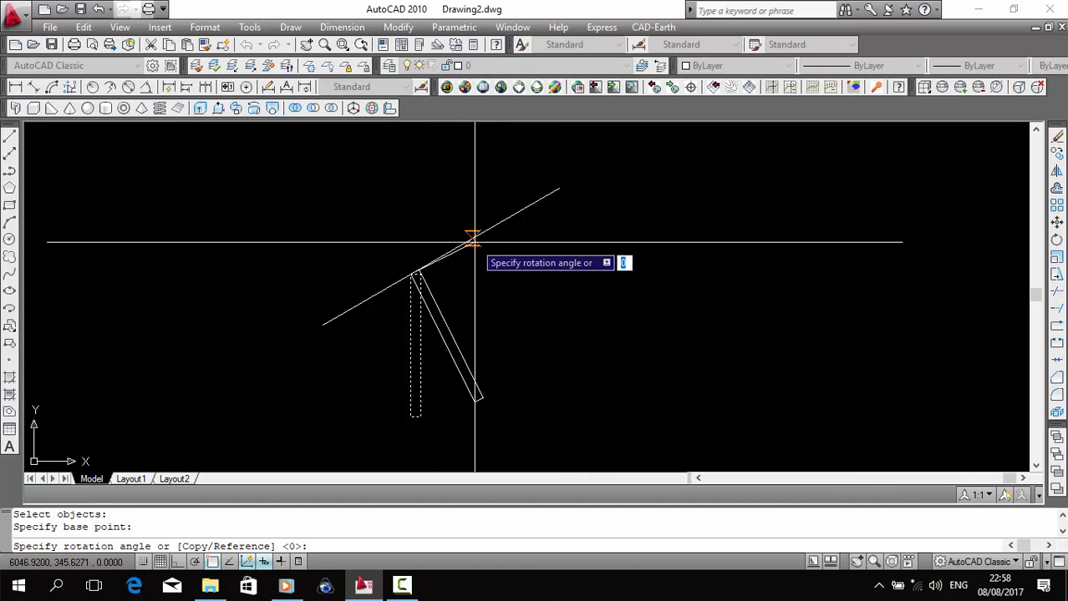
key("Return")
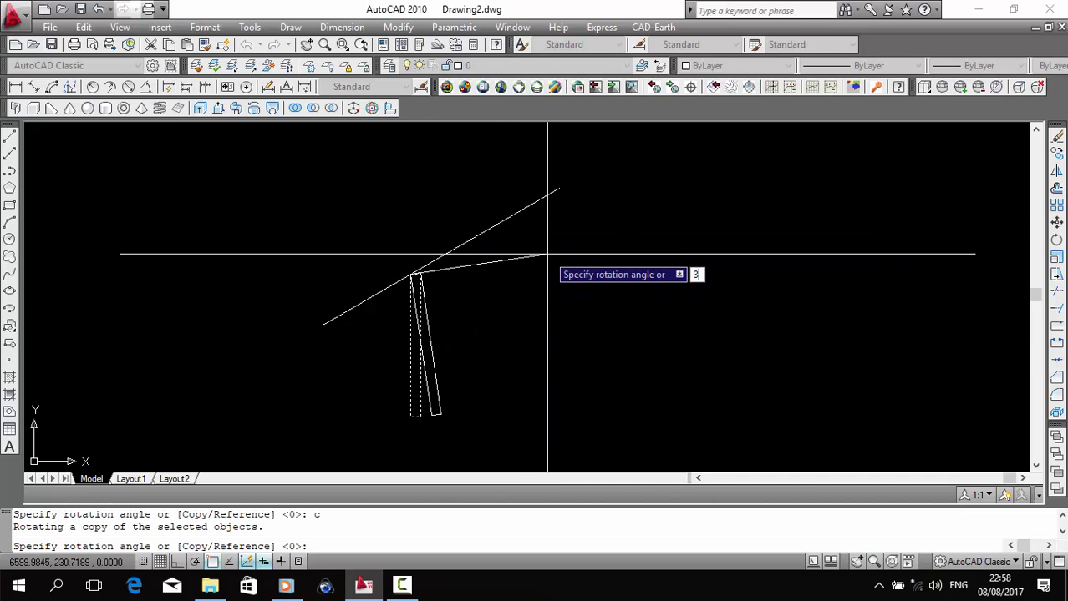
key("Return")
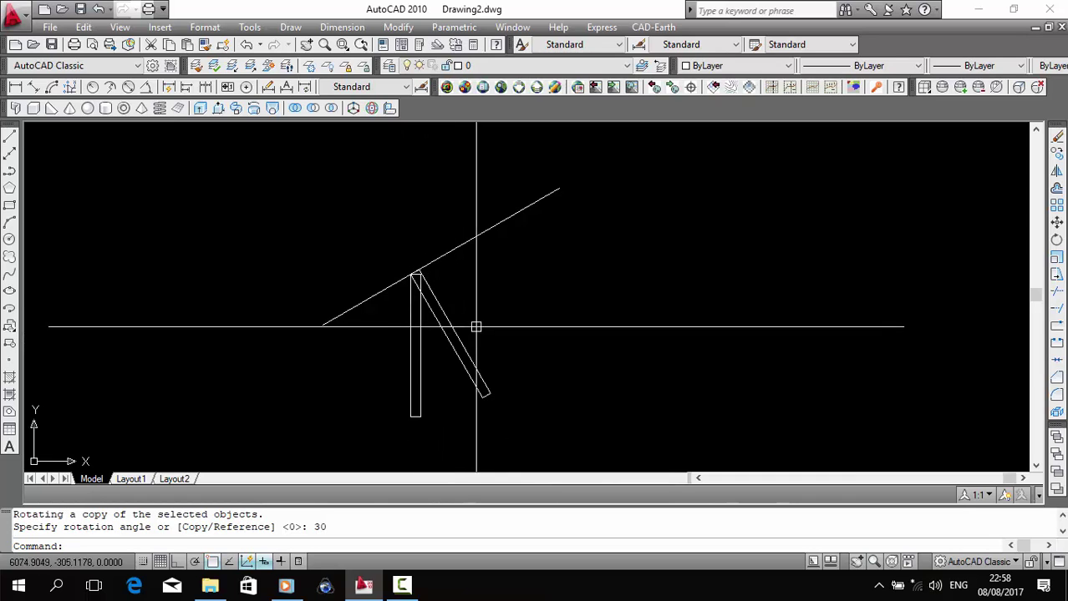
Rotate the tilted copy about its upper corner on the sloped line with the Reference option, aligning its long edge to the line's upper end
left_click(1057, 241)
left_click(696, 281)
left_click(448, 370)
key("Return")
scroll(409, 279, "up", 4)
scroll(401, 266, "up", 4)
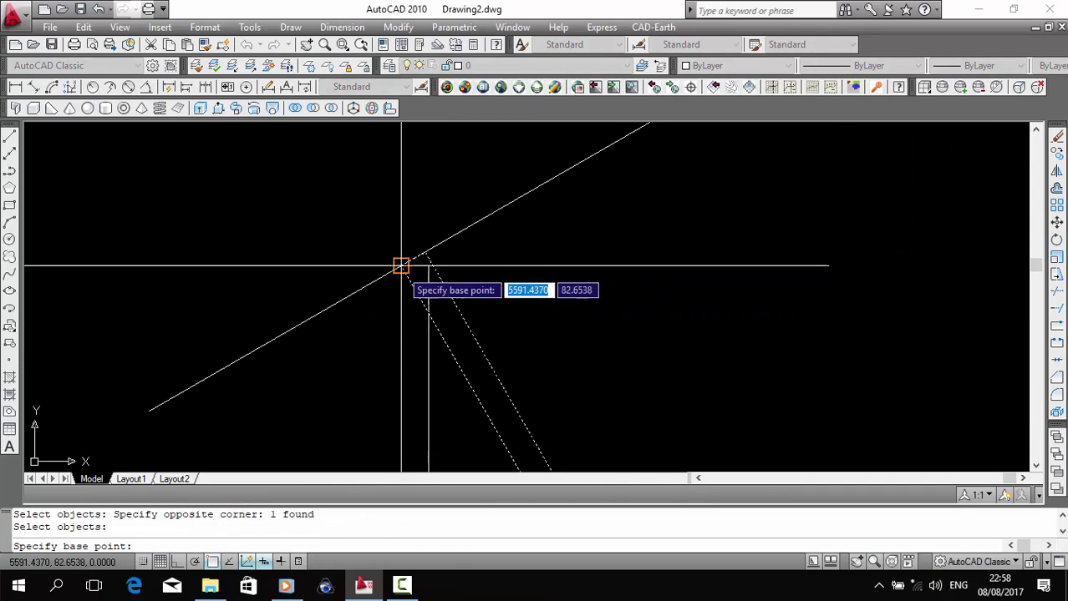
left_click(392, 256)
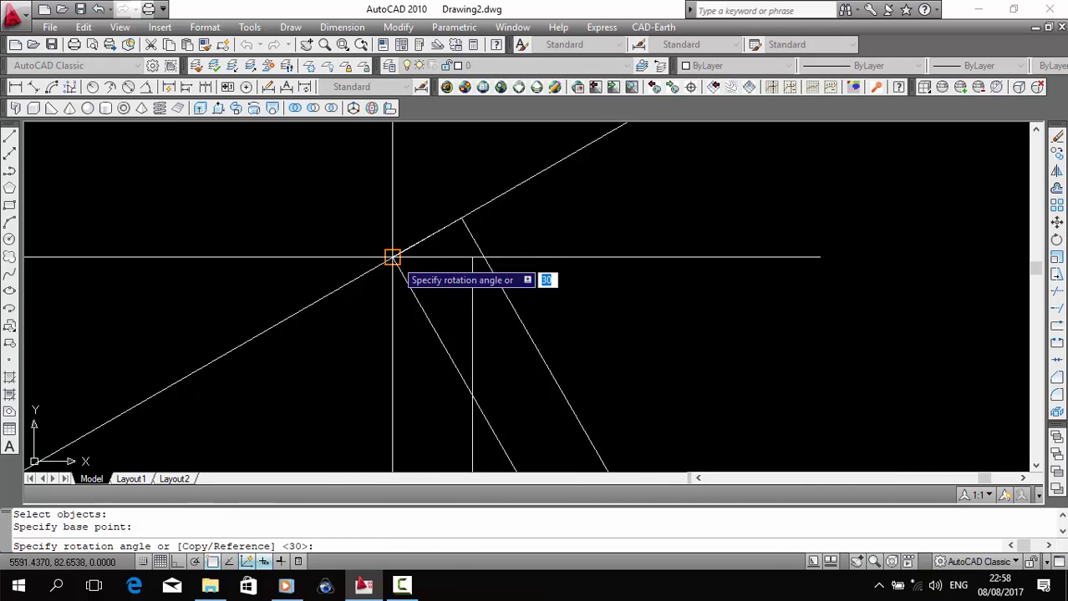
scroll(437, 213, "down", 1)
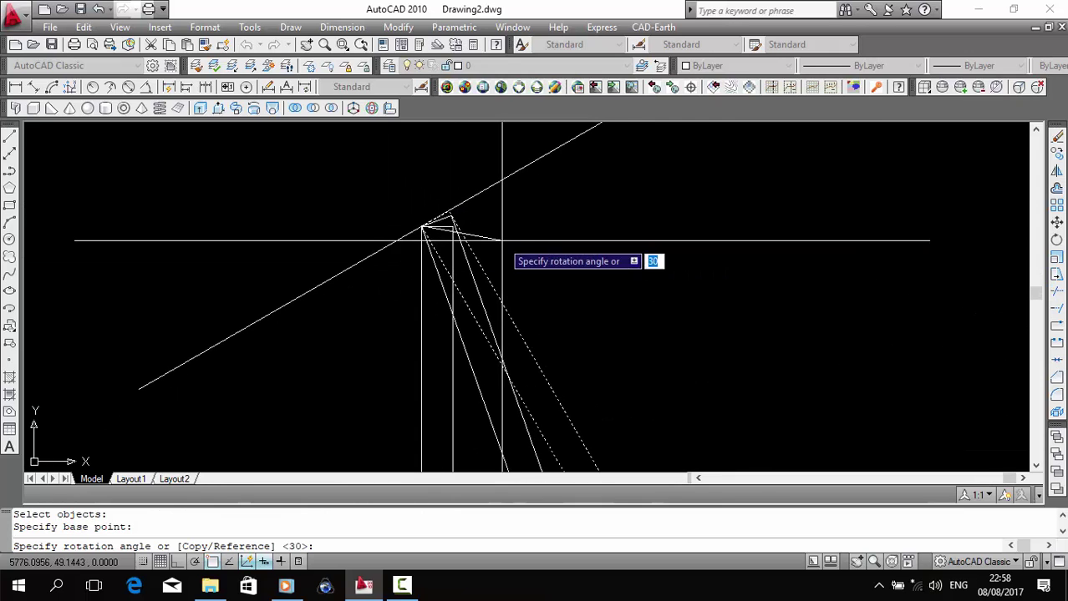
type("r")
key("Return")
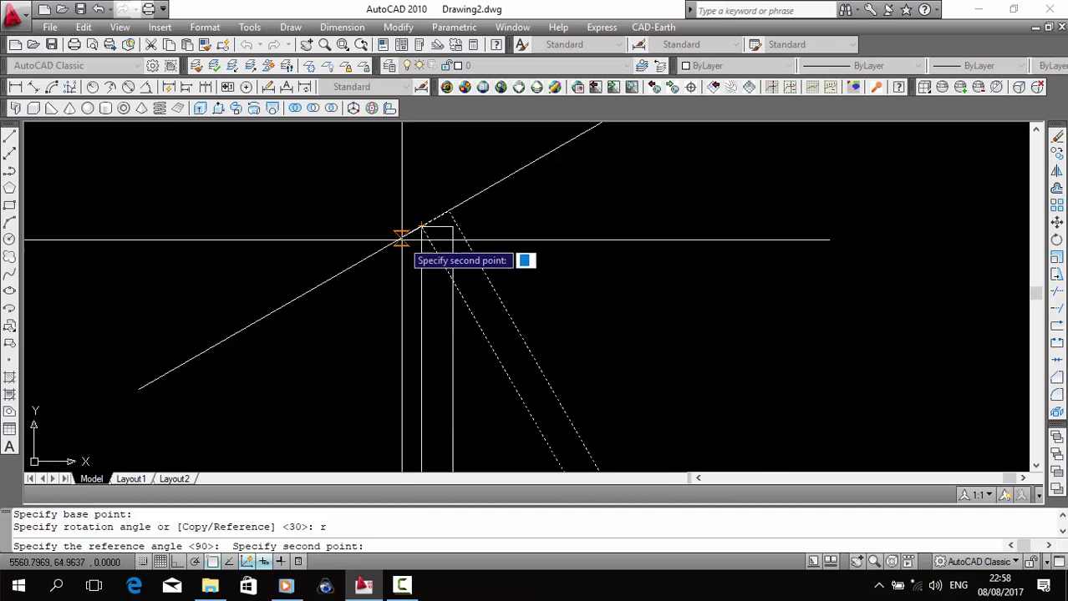
scroll(592, 217, "down", 3)
middle_click_drag(584, 269, 438, 329)
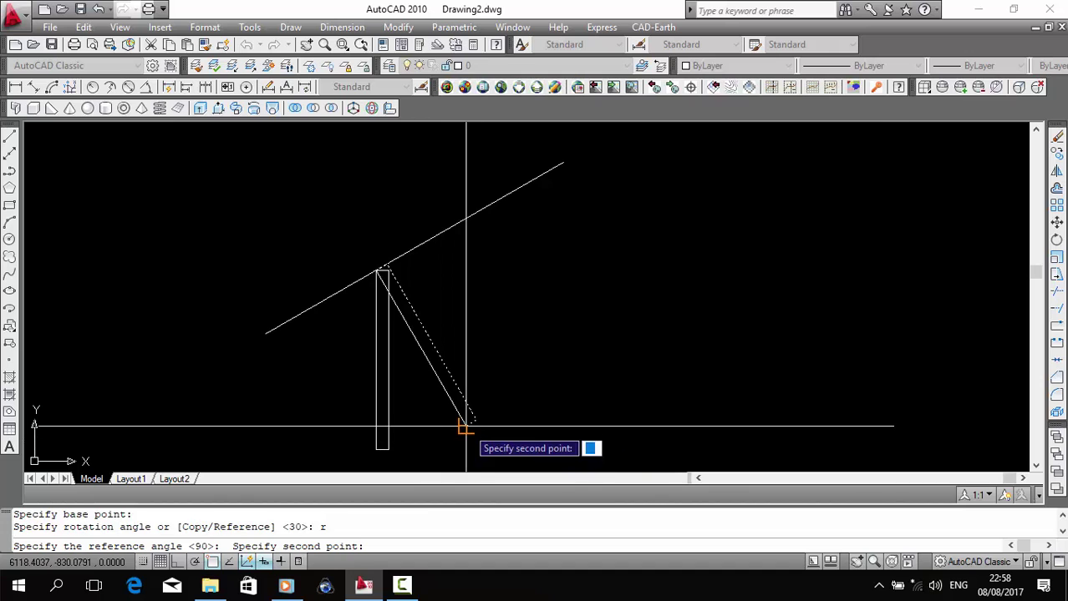
left_click(465, 425)
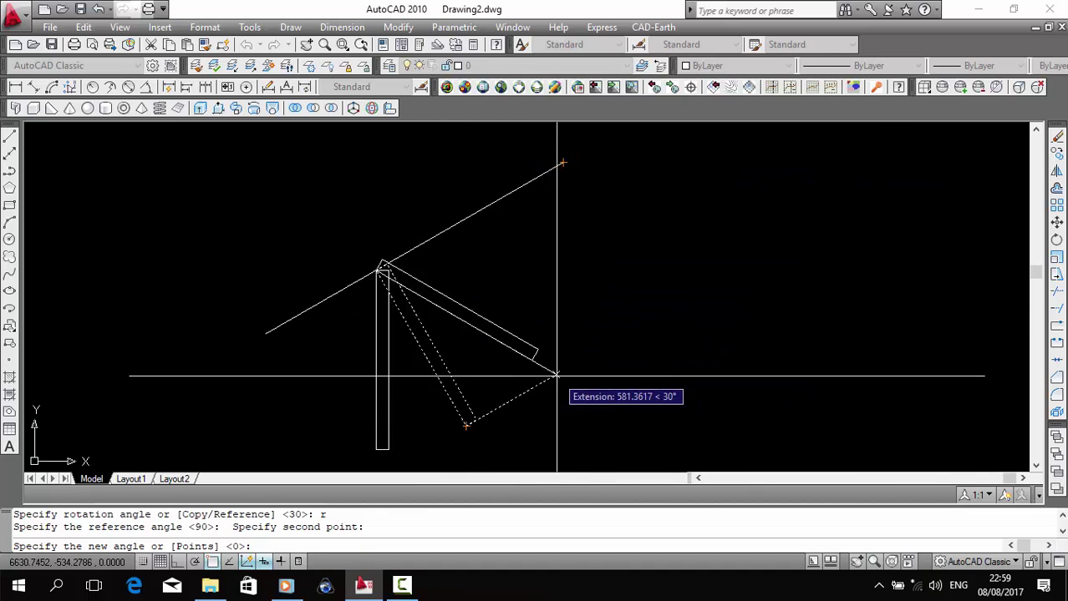
middle_click_drag(457, 140, 374, 232)
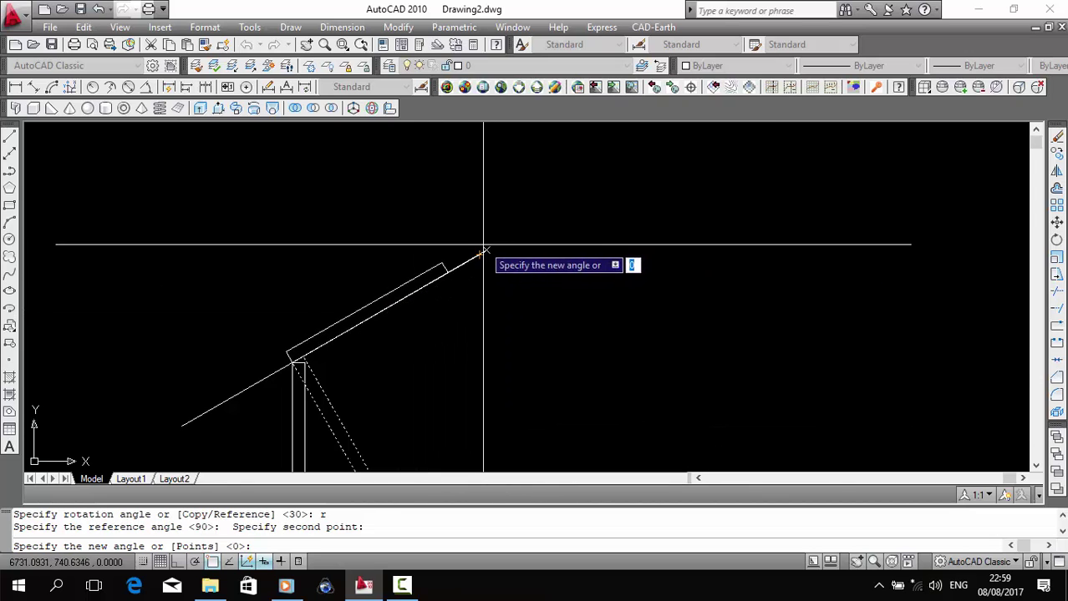
left_click(481, 251)
Examine the alignment of the rotated rectangle with the sloped line by selecting each in turn
middle_click_drag(518, 289, 522, 278)
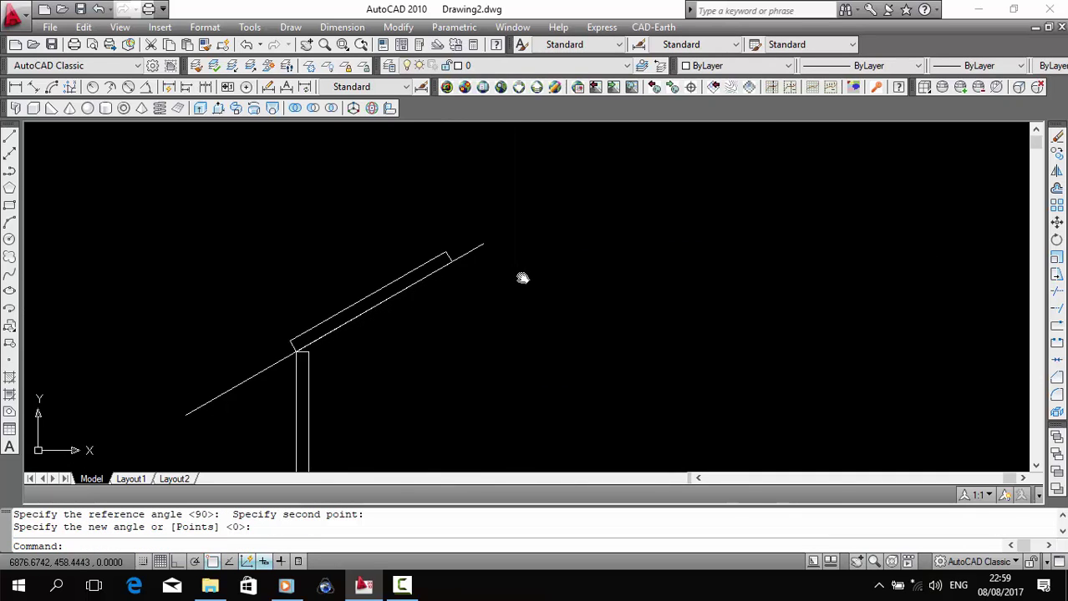
scroll(477, 219, "up", 3)
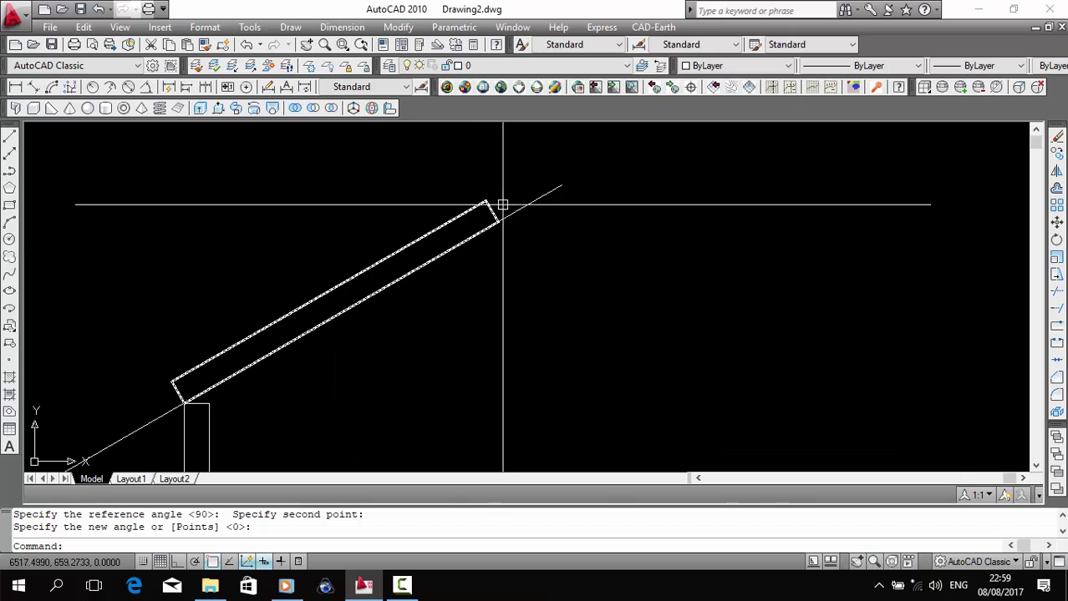
left_click(540, 196)
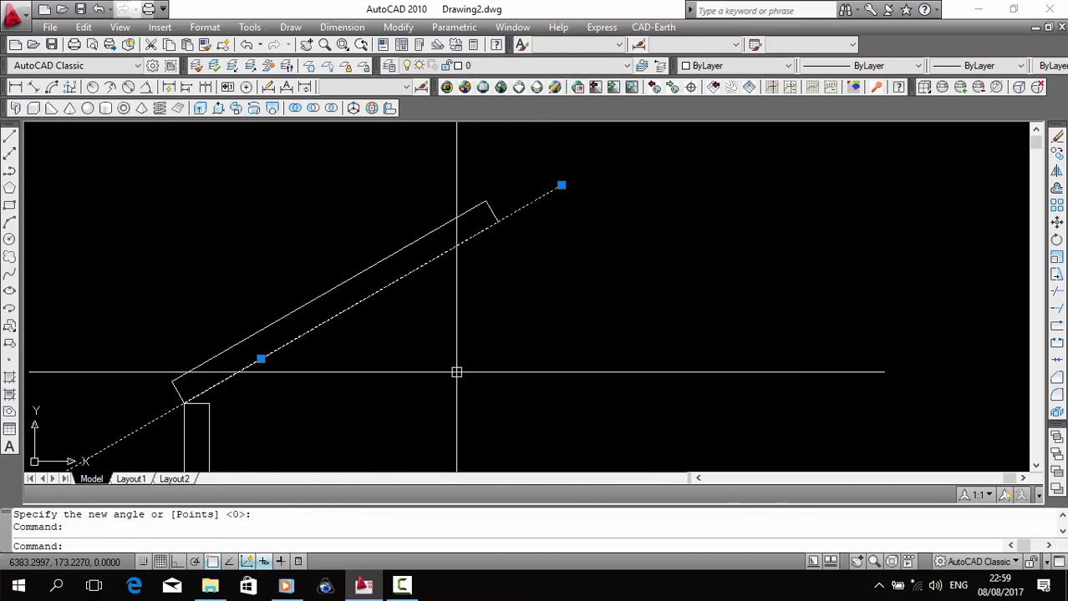
key("Escape")
left_click(495, 215)
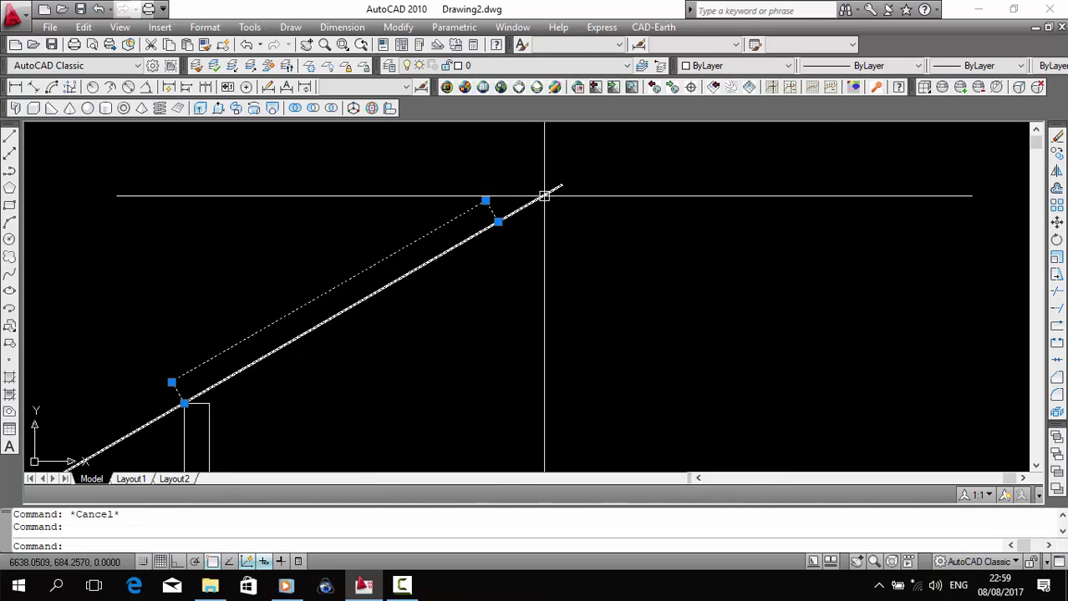
scroll(358, 325, "down", 5)
mouse_move(429, 327)
middle_mouse_down()
mouse_move(376, 315)
mouse_move(565, 305)
mouse_move(593, 347)
middle_mouse_up()
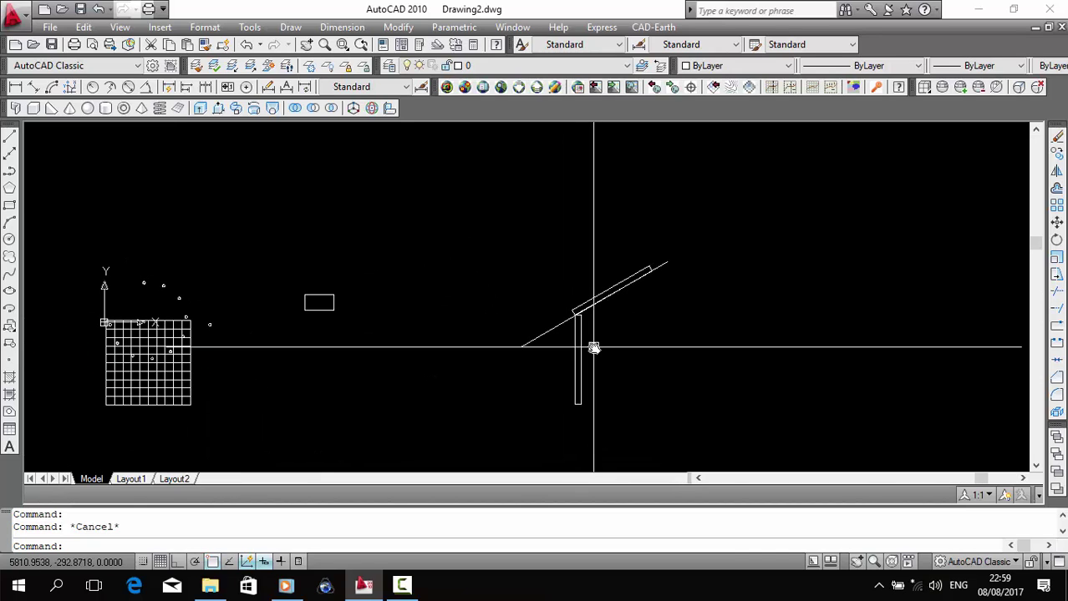